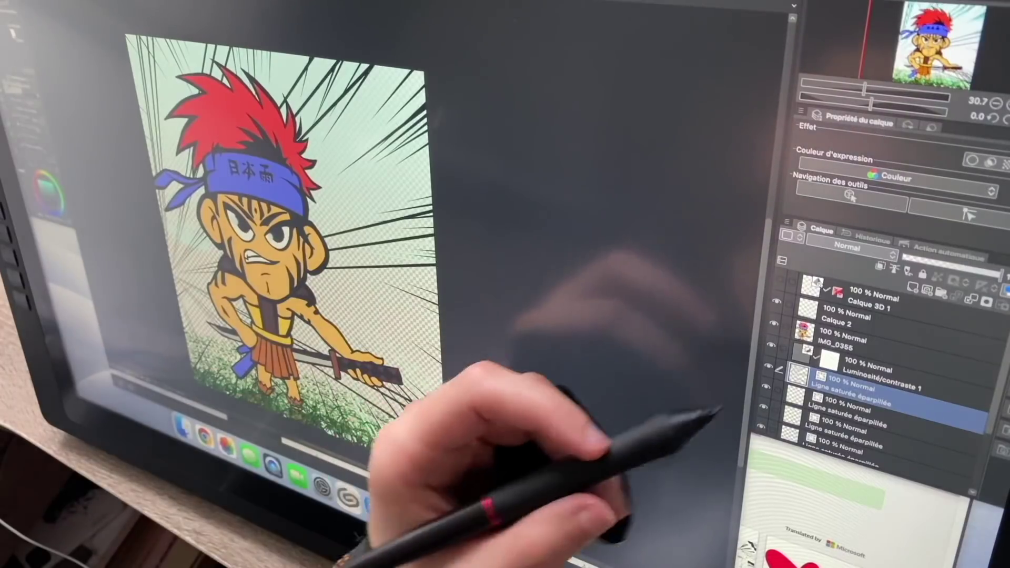
# Paint broad green strokes along the corners and edges of the artwork on layer Calque 2.
pyautogui.click(841, 316)
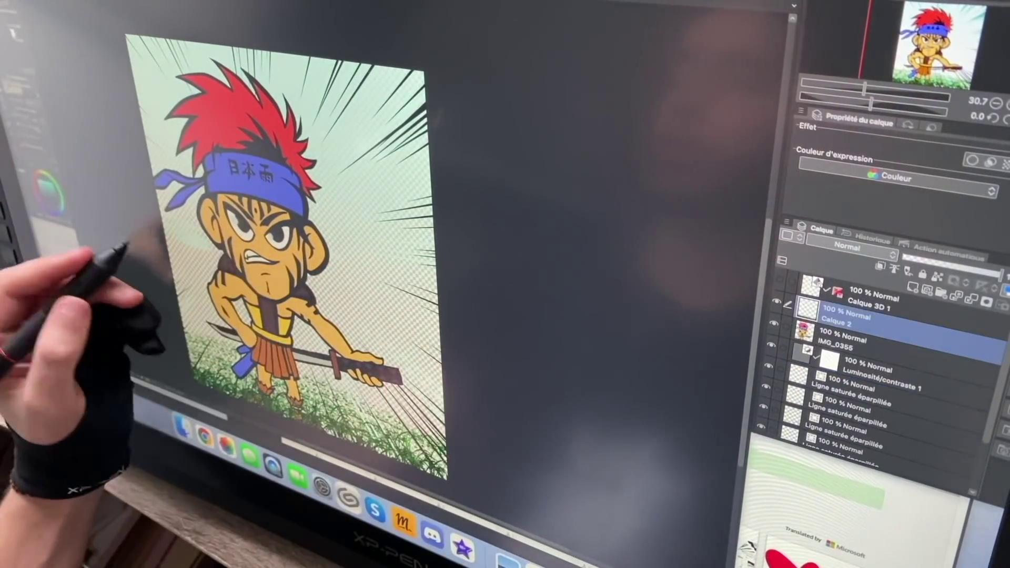
pyautogui.moveTo(147, 184)
pyautogui.mouseDown()
pyautogui.moveTo(140, 214)
pyautogui.moveTo(169, 331)
pyautogui.moveTo(203, 394)
pyautogui.moveTo(297, 393)
pyautogui.mouseUp()
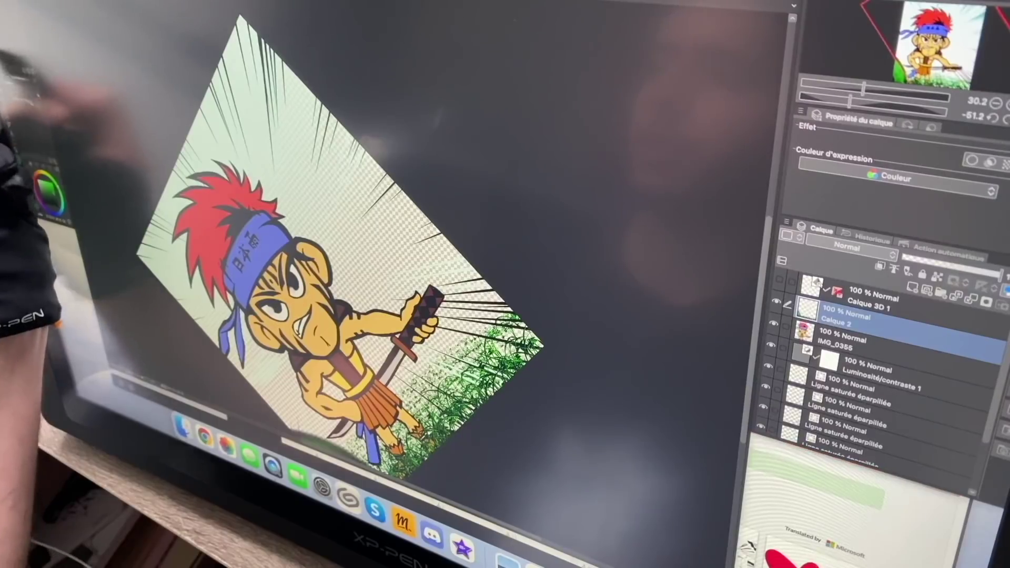
pyautogui.moveTo(432, 221)
pyautogui.mouseDown()
pyautogui.moveTo(482, 397)
pyautogui.moveTo(473, 416)
pyautogui.mouseUp()
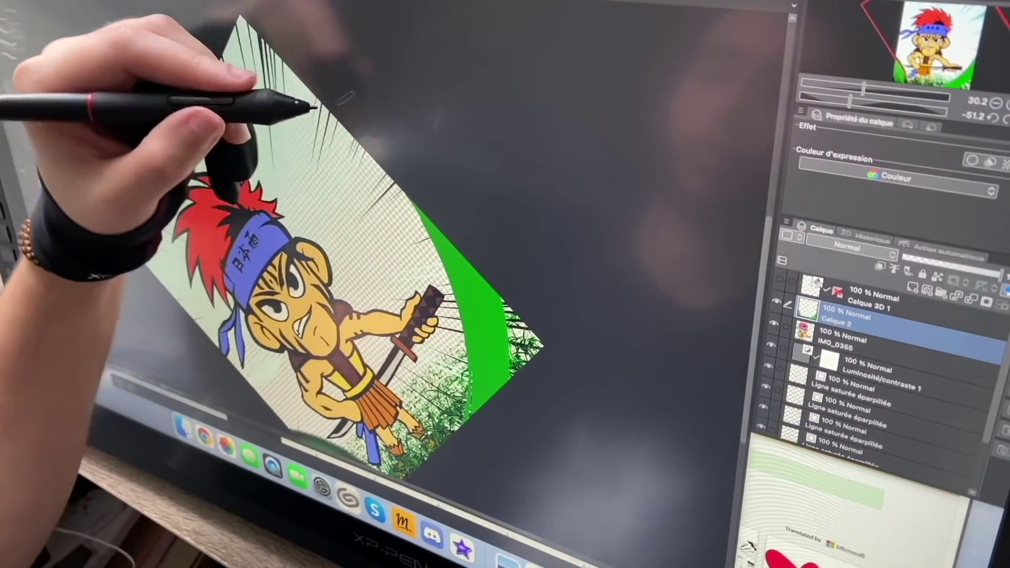
pyautogui.moveTo(304, 81)
pyautogui.mouseDown()
pyautogui.moveTo(275, 85)
pyautogui.moveTo(242, 120)
pyautogui.mouseUp()
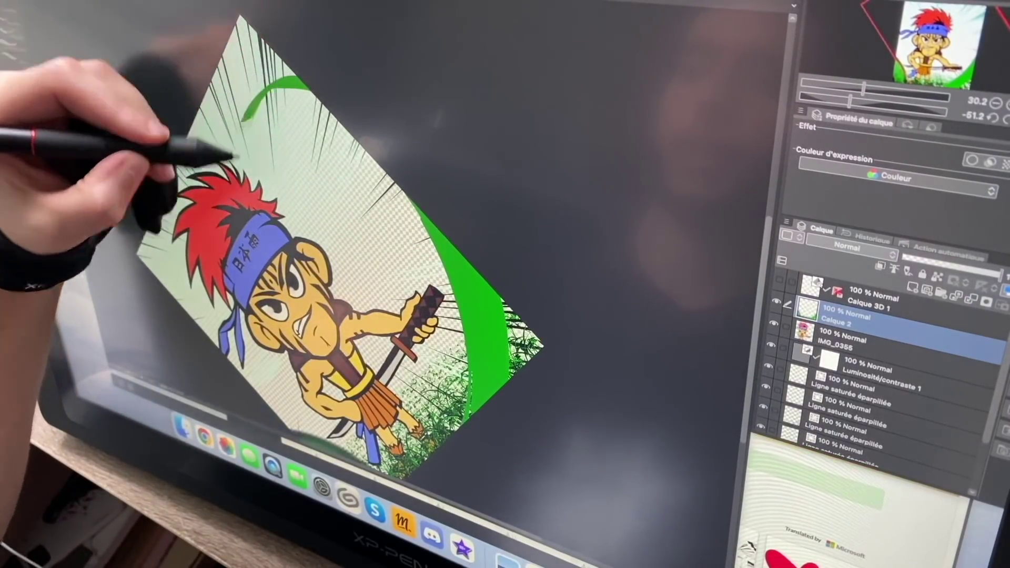
pyautogui.moveTo(234, 156); pyautogui.dragTo(231, 181)
pyautogui.moveTo(243, 356)
pyautogui.mouseDown()
pyautogui.moveTo(361, 153)
pyautogui.moveTo(304, 181)
pyautogui.mouseUp()
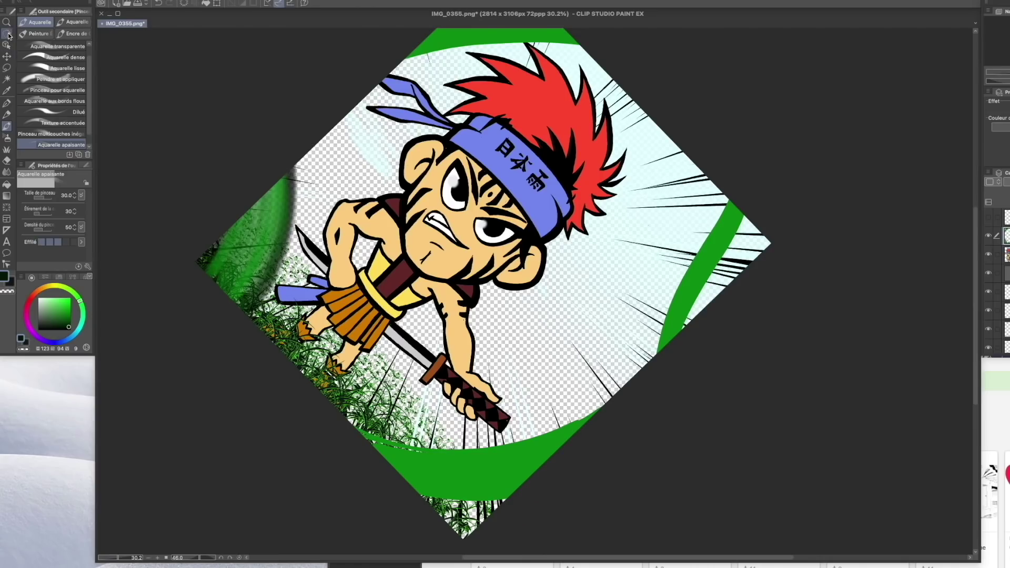
# Paint a series of large concentric dark arcs across the whole character on Calque 2, working on the turned canvas.
pyautogui.click(7, 23)
pyautogui.moveTo(528, 328); pyautogui.dragTo(709, 316)
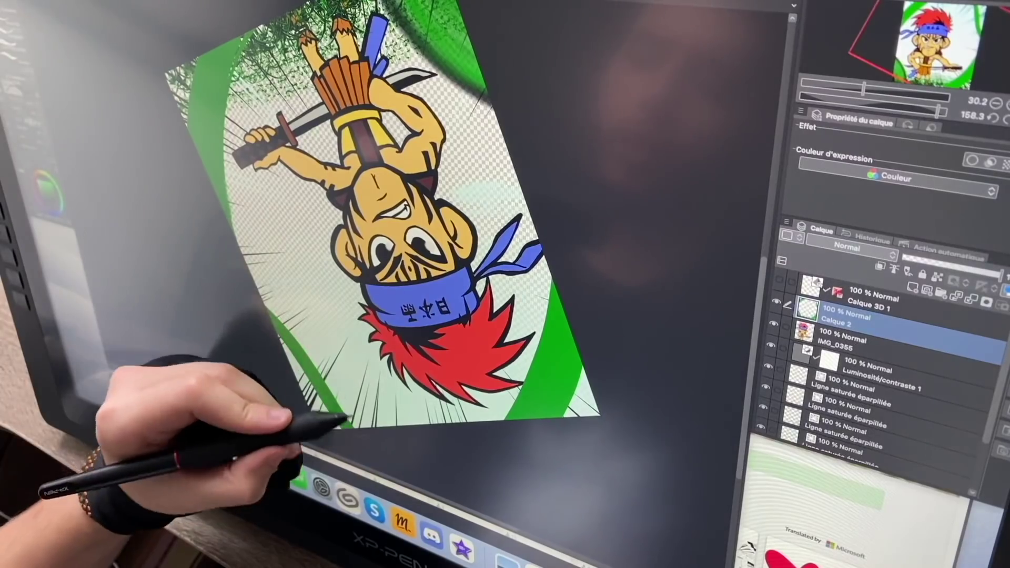
pyautogui.moveTo(349, 421); pyautogui.dragTo(247, 281)
pyautogui.moveTo(378, 425); pyautogui.dragTo(232, 221)
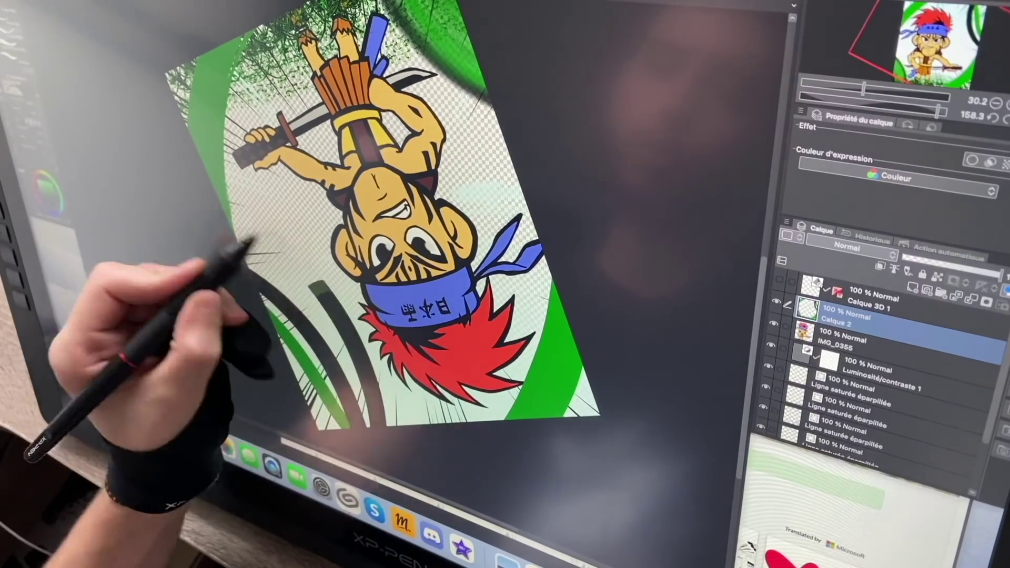
pyautogui.moveTo(425, 423); pyautogui.dragTo(207, 168)
pyautogui.moveTo(489, 420); pyautogui.dragTo(188, 113)
pyautogui.moveTo(549, 418); pyautogui.dragTo(176, 94)
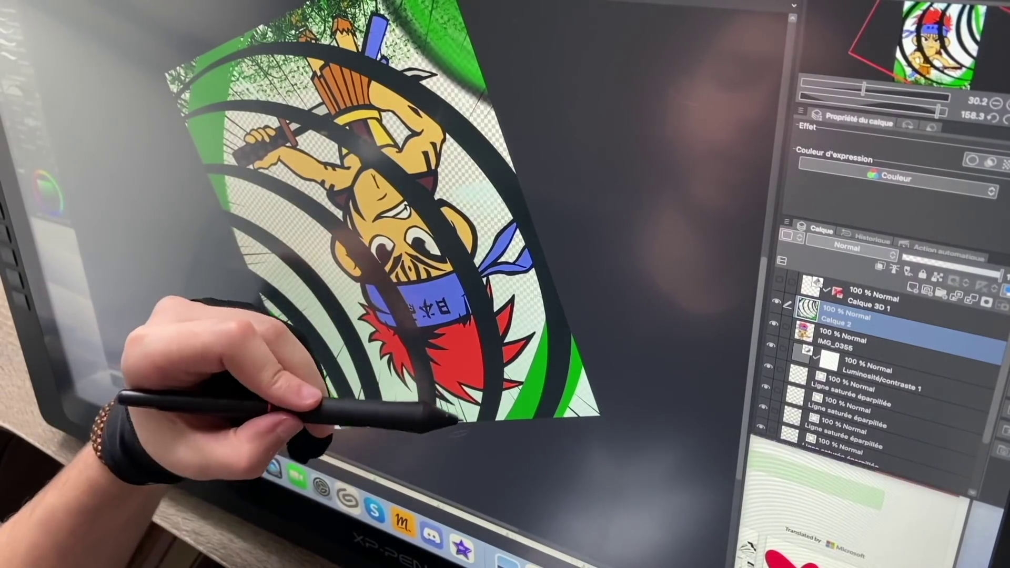
pyautogui.moveTo(459, 423); pyautogui.dragTo(226, 157)
pyautogui.moveTo(505, 425); pyautogui.dragTo(231, 50)
pyautogui.moveTo(560, 421); pyautogui.dragTo(310, 8)
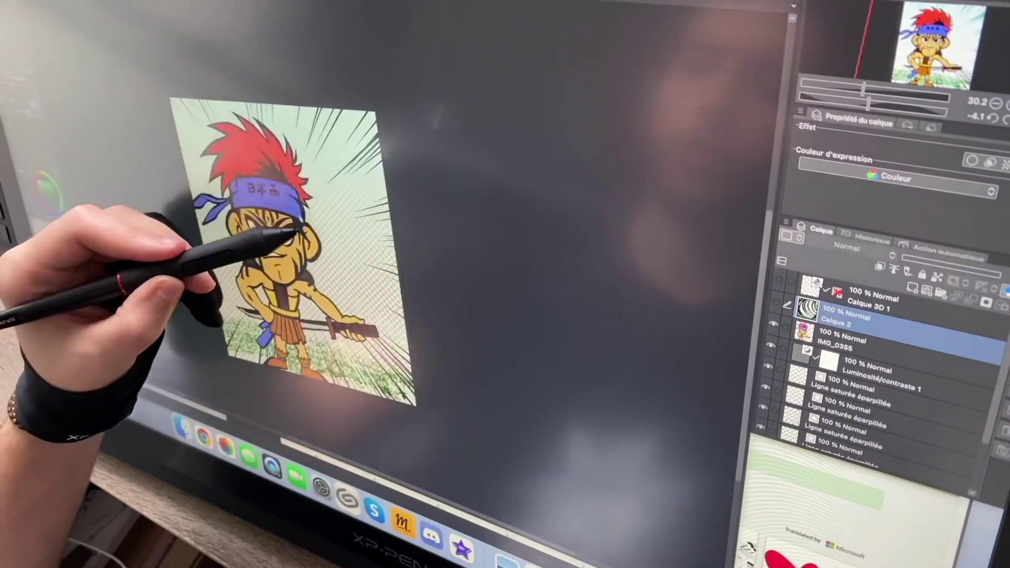
# Examine the character's face and the outline of its eye at high magnification.
pyautogui.moveTo(300, 229); pyautogui.dragTo(341, 410)
pyautogui.moveTo(267, 152); pyautogui.dragTo(282, 173)
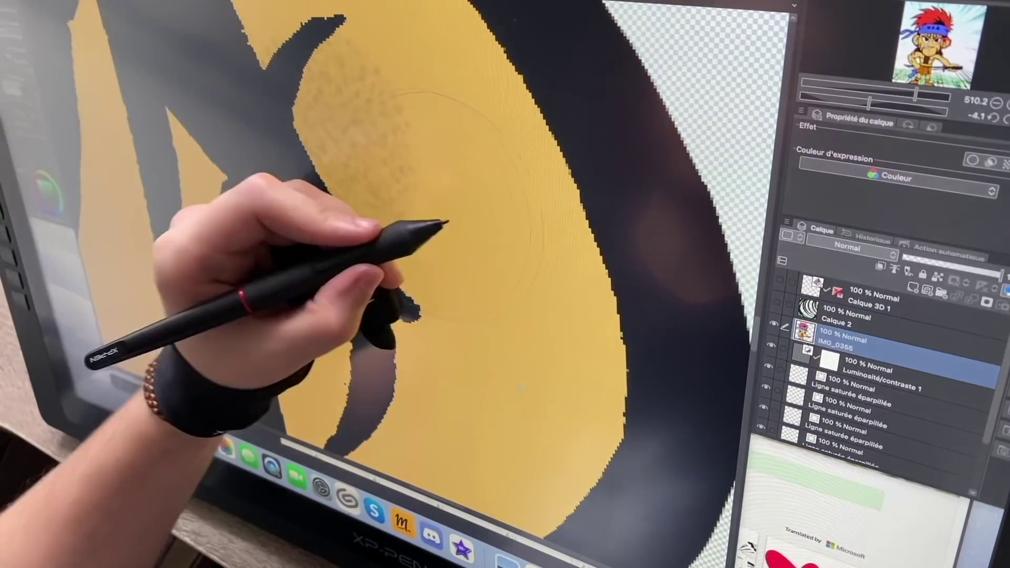
pyautogui.moveTo(447, 211); pyautogui.dragTo(505, 300)
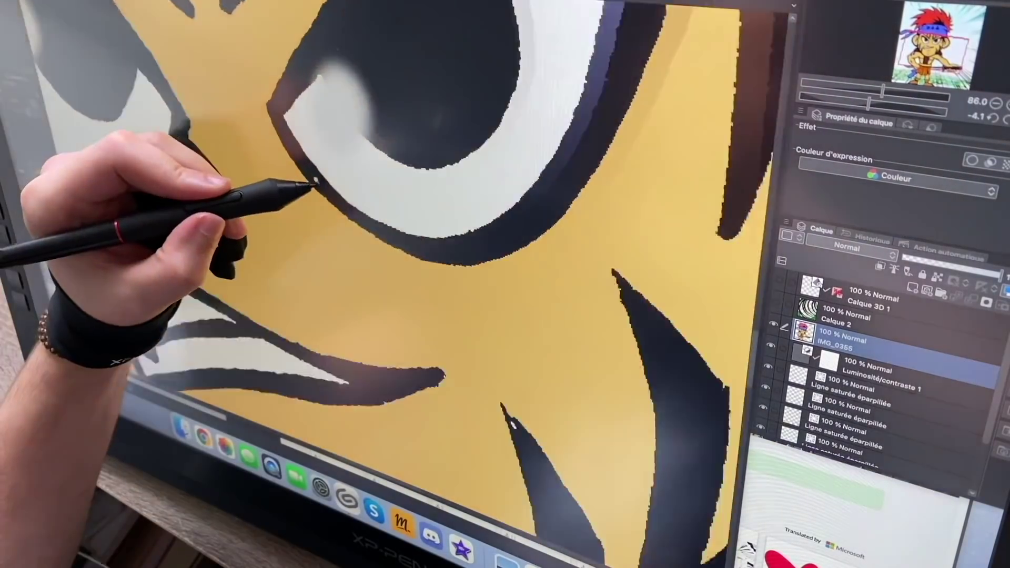
pyautogui.scroll(3, 279, 118)
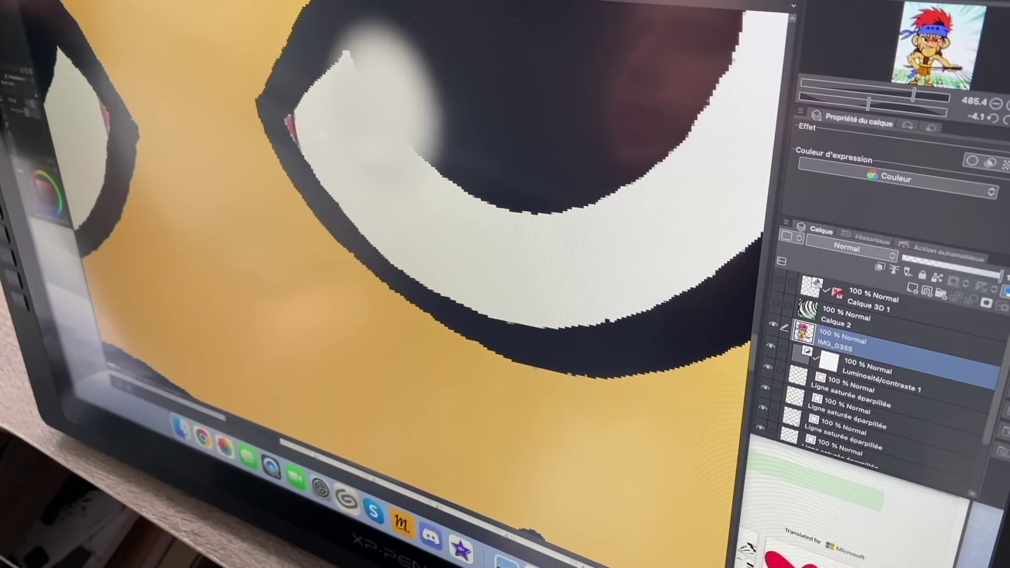
pyautogui.moveTo(207, 175); pyautogui.dragTo(174, 178)
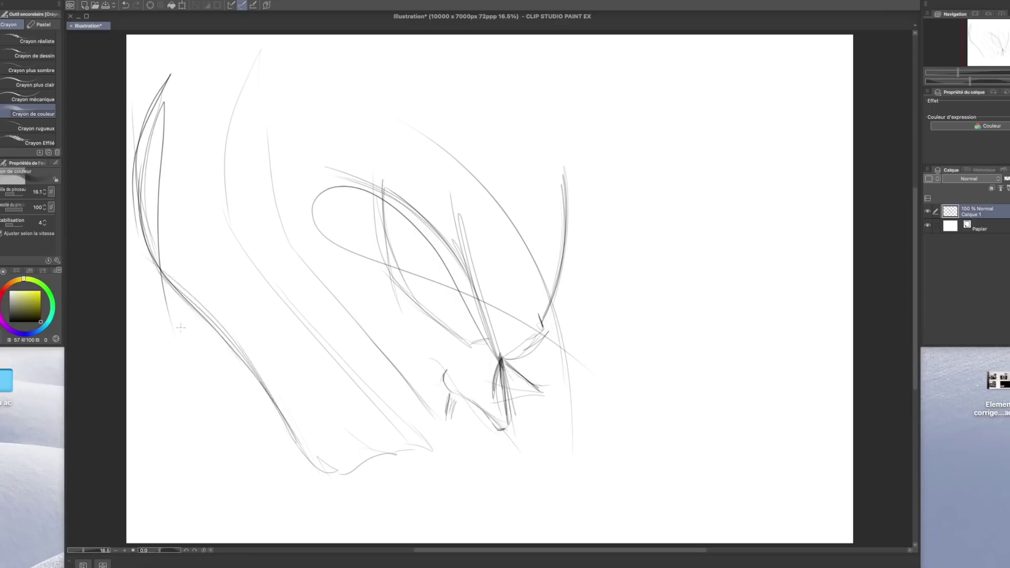
# Strengthen the creature's neck and jaw contours with Crayon de dessin and fill its almond-shaped eye with black.
pyautogui.moveTo(249, 241); pyautogui.dragTo(426, 447)
pyautogui.moveTo(152, 74); pyautogui.dragTo(299, 446)
pyautogui.moveTo(352, 476); pyautogui.dragTo(425, 450)
pyautogui.moveTo(387, 197); pyautogui.dragTo(476, 341)
pyautogui.moveTo(402, 231); pyautogui.dragTo(455, 289)
pyautogui.click(2, 293)
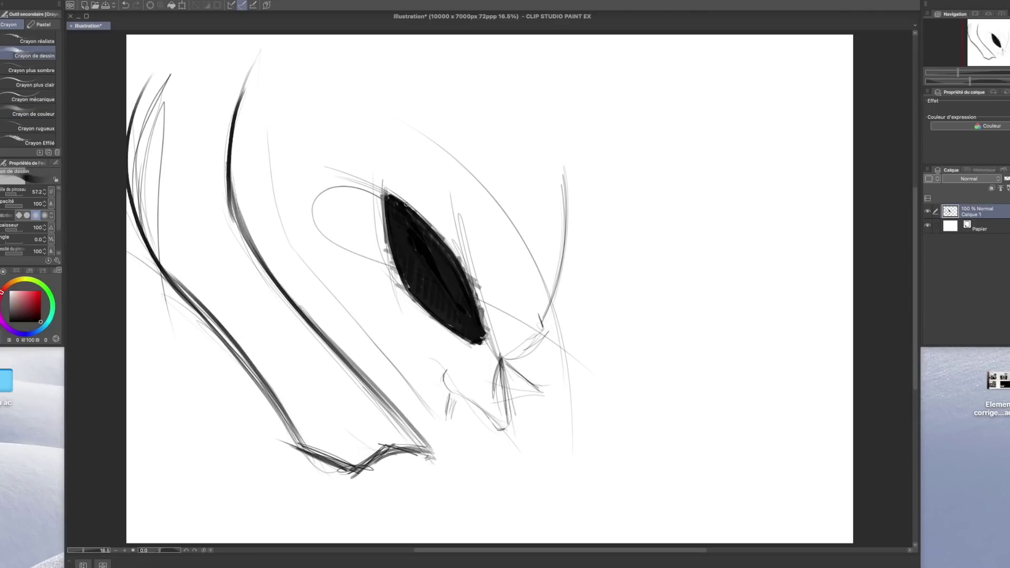
# Sketch the creature's forehead lines and long curved horn beyond the eye, and reinforce the mouth and neck contours.
pyautogui.moveTo(529, 74); pyautogui.dragTo(538, 345)
pyautogui.moveTo(559, 135)
pyautogui.mouseDown()
pyautogui.moveTo(674, 323)
pyautogui.moveTo(705, 35)
pyautogui.mouseUp()
pyautogui.moveTo(159, 274); pyautogui.dragTo(205, 412)
pyautogui.moveTo(255, 50); pyautogui.dragTo(423, 447)
pyautogui.moveTo(519, 176); pyautogui.dragTo(540, 341)
# Draw the thick rounded body shapes in the lower-left corner of the canvas and fill them with black bands and hatching.
pyautogui.moveTo(126, 382); pyautogui.dragTo(257, 542)
pyautogui.moveTo(284, 401)
pyautogui.mouseDown()
pyautogui.moveTo(304, 400)
pyautogui.moveTo(407, 540)
pyautogui.mouseUp()
pyautogui.click(41, 321)
pyautogui.hscroll(-3, 227, 439)
pyautogui.moveTo(284, 421); pyautogui.dragTo(400, 526)
pyautogui.hscroll(3, 336, 473)
# Shade the neck's left edge, hatch the small fin near the chin and add tooth strokes inside the mouth band.
pyautogui.moveTo(165, 200); pyautogui.dragTo(176, 379)
pyautogui.moveTo(355, 410); pyautogui.dragTo(406, 450)
pyautogui.moveTo(300, 316); pyautogui.dragTo(363, 352)
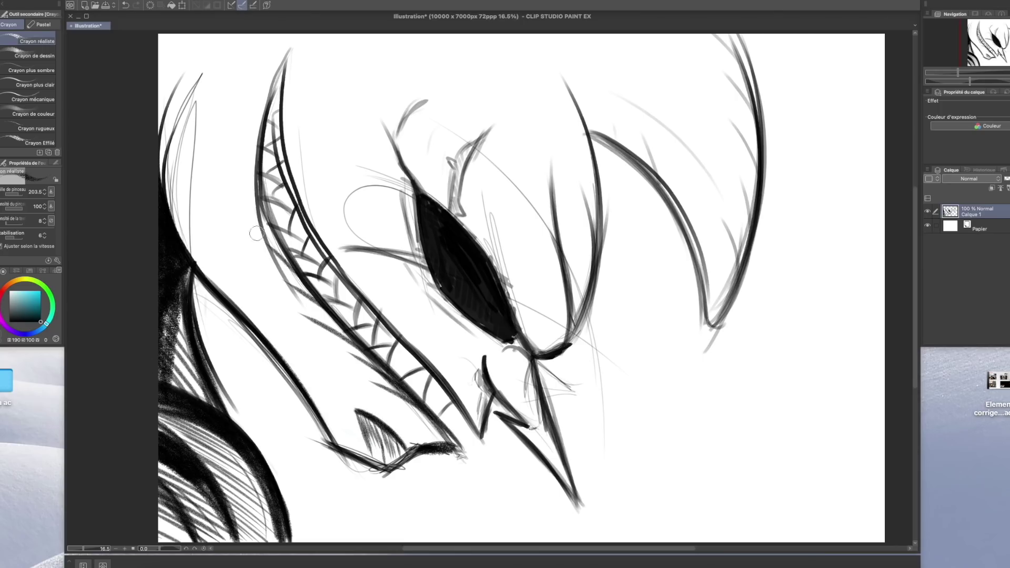
# Redraw the large curved horn with thick dark edges, short hatching along its outer side and a line extending above its base.
pyautogui.moveTo(567, 88); pyautogui.dragTo(707, 315)
pyautogui.moveTo(735, 36); pyautogui.dragTo(711, 327)
pyautogui.moveTo(728, 284); pyautogui.dragTo(724, 238)
pyautogui.moveTo(740, 221); pyautogui.dragTo(731, 178)
pyautogui.moveTo(751, 184); pyautogui.dragTo(738, 134)
pyautogui.moveTo(565, 92); pyautogui.dragTo(573, 342)
pyautogui.moveTo(565, 86); pyautogui.dragTo(536, 46)
# Fill the mouth band with zigzag teeth and erase the leftover construction lines around the eye.
pyautogui.moveTo(275, 105); pyautogui.dragTo(275, 140)
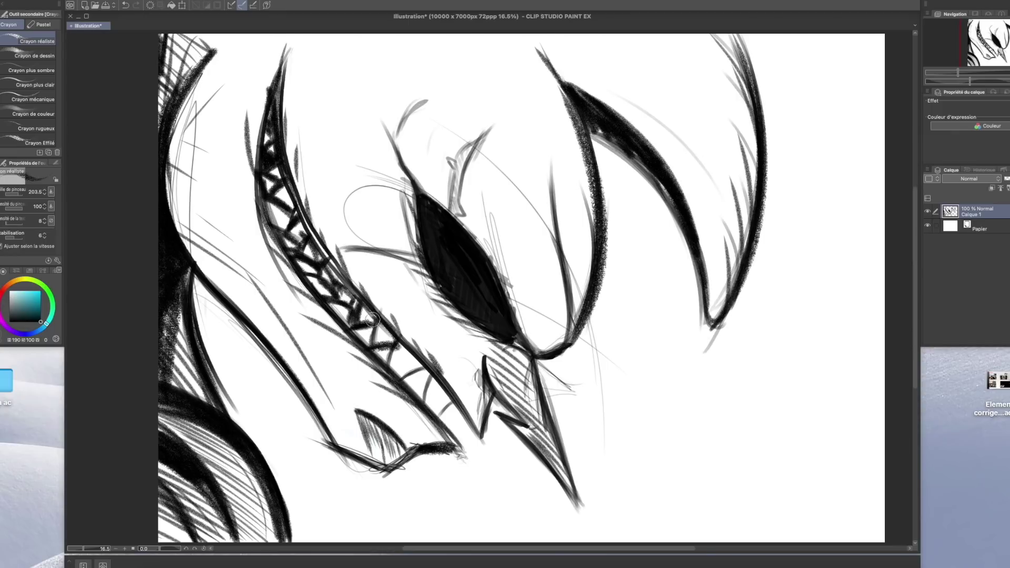
pyautogui.moveTo(372, 318); pyautogui.dragTo(416, 389)
pyautogui.press('e')
pyautogui.press('super+z')
pyautogui.moveTo(497, 260); pyautogui.dragTo(511, 289)
# Spray a soft white highlight onto the black eye with the Doux airbrush.
pyautogui.press('b')
pyautogui.click(9, 290)
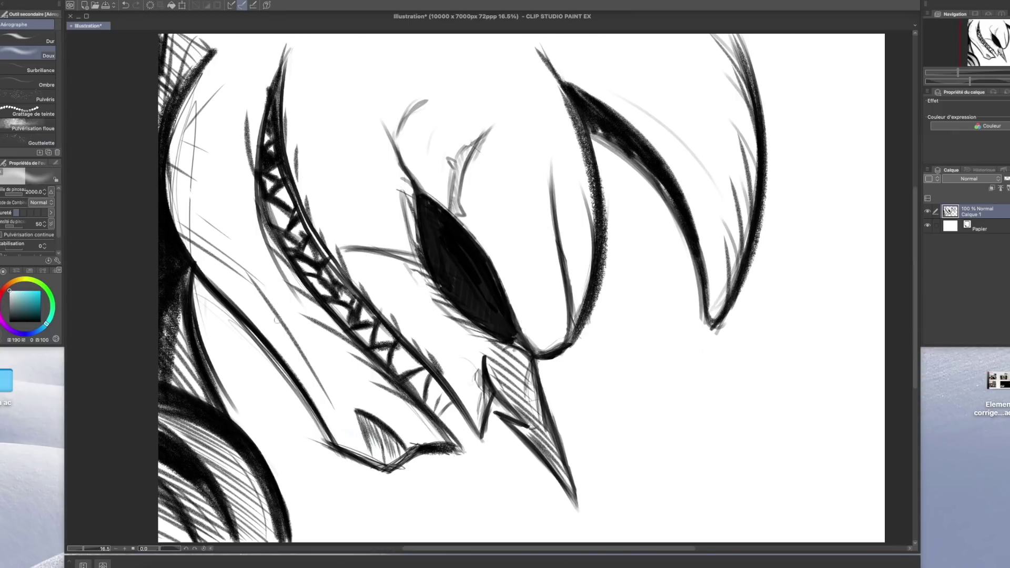
pyautogui.click(479, 292)
# Hatch the top of the head, cheek, jaw and skin around the eye with dark Crayon réaliste strokes.
pyautogui.press('p')
pyautogui.press('x')
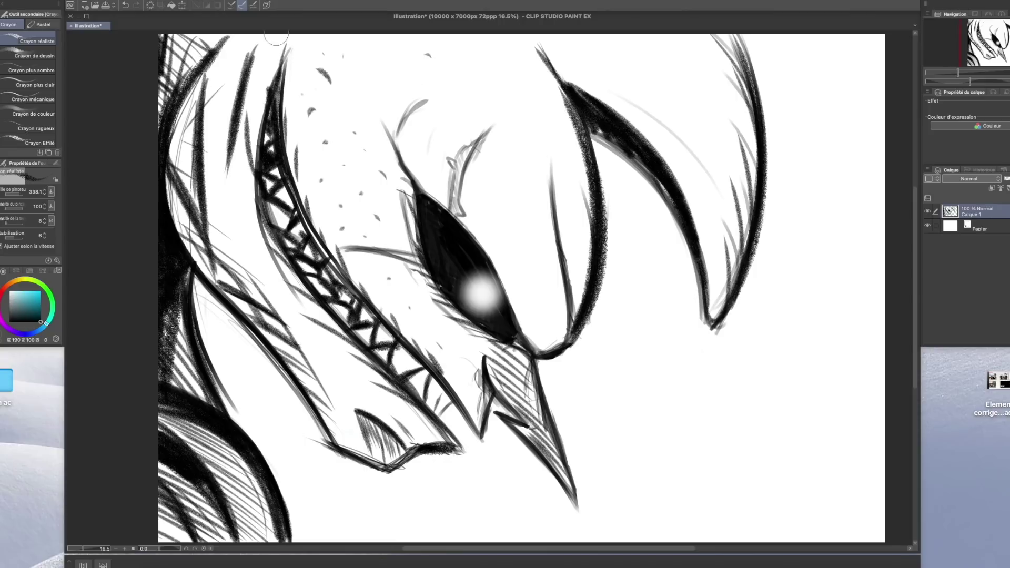
pyautogui.moveTo(228, 37); pyautogui.dragTo(476, 116)
pyautogui.moveTo(352, 35); pyautogui.dragTo(495, 107)
pyautogui.moveTo(203, 79); pyautogui.dragTo(245, 255)
pyautogui.moveTo(278, 300); pyautogui.dragTo(342, 421)
pyautogui.moveTo(378, 271); pyautogui.dragTo(467, 333)
pyautogui.moveTo(380, 209); pyautogui.dragTo(363, 283)
pyautogui.moveTo(368, 100); pyautogui.dragTo(332, 152)
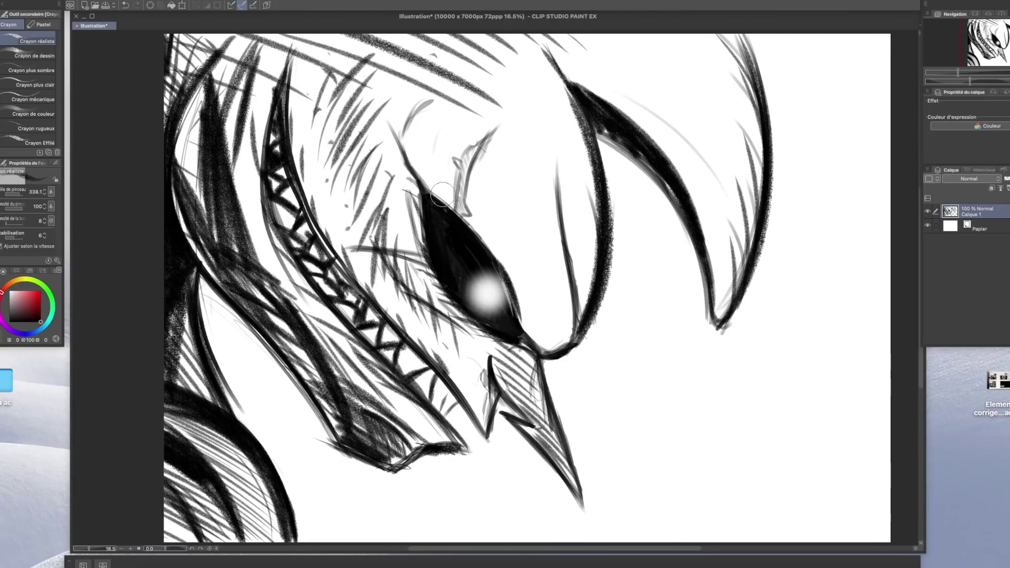
# Add a new layer above the sketch and scatter soap bubbles across the drawing with a decoration brush.
pyautogui.press('e')
pyautogui.click(977, 212)
pyautogui.press('b')
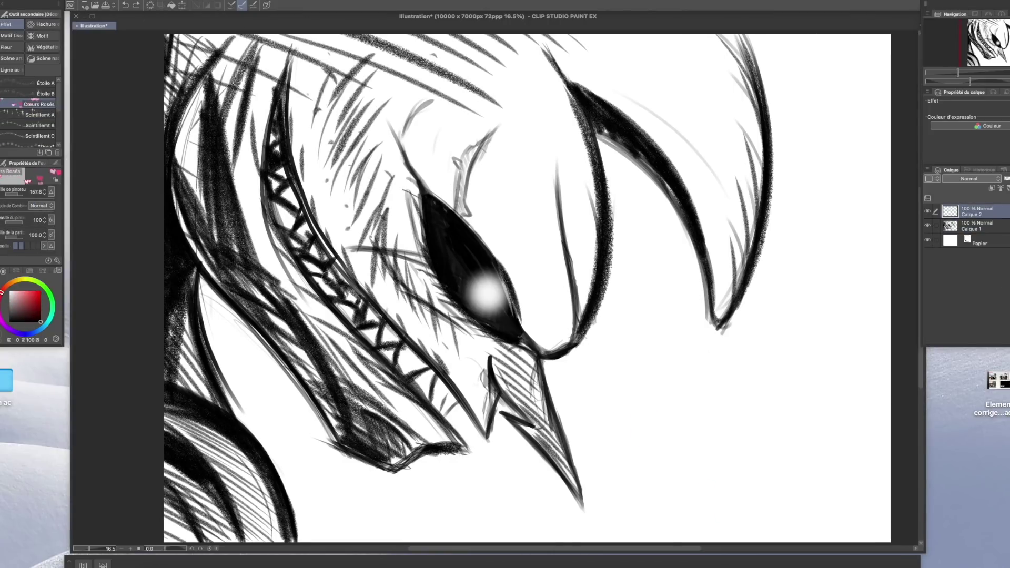
pyautogui.moveTo(420, 509); pyautogui.dragTo(619, 366)
pyautogui.press('super+z')
pyautogui.moveTo(246, 219); pyautogui.dragTo(665, 174)
# Try a stroke of the Fissure decoration brush below the curved horn and undo it.
pyautogui.click(32, 90)
pyautogui.moveTo(655, 389); pyautogui.dragTo(713, 492)
pyautogui.press('super+z')
pyautogui.click(31, 101)
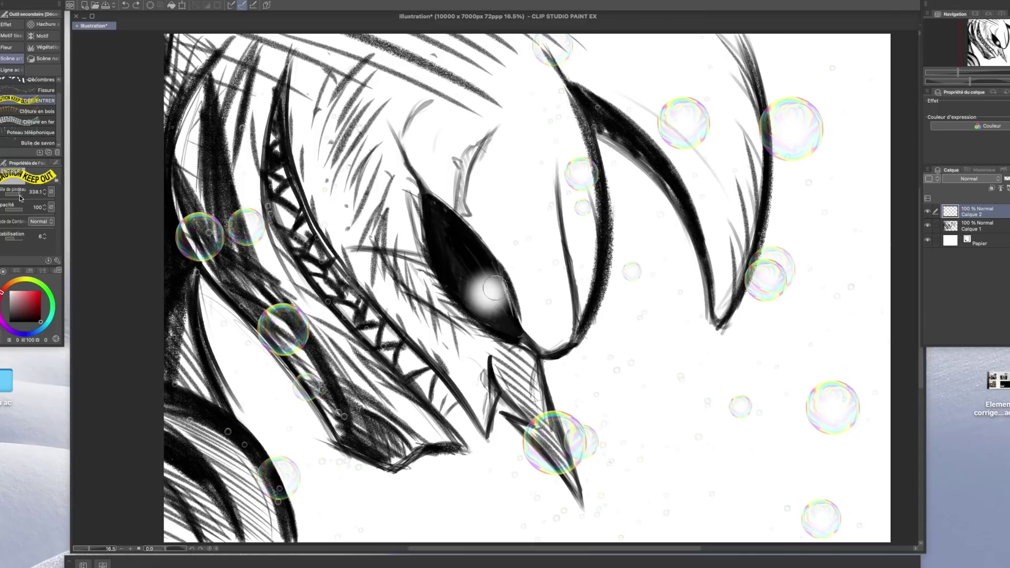
# Sketch the creature's forearm and the vertical staff it holds beside the horn with Crayon réaliste.
pyautogui.press('p')
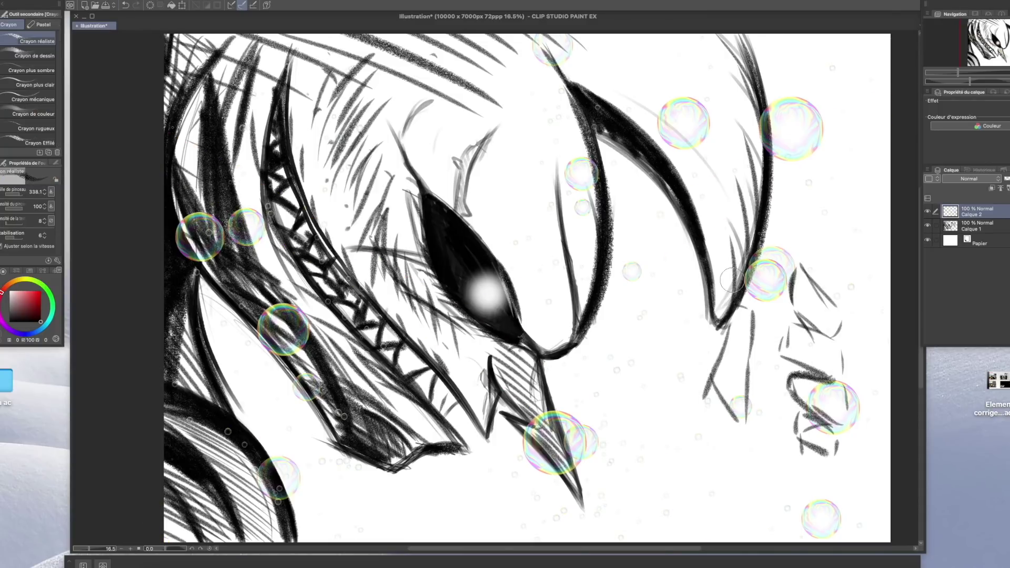
pyautogui.moveTo(727, 425); pyautogui.dragTo(521, 541)
pyautogui.hscroll(10, 727, 413)
pyautogui.moveTo(749, 363)
pyautogui.mouseDown()
pyautogui.moveTo(753, 539)
pyautogui.moveTo(757, 441)
pyautogui.mouseUp()
pyautogui.hscroll(-9, 727, 413)
pyautogui.moveTo(757, 260); pyautogui.dragTo(753, 158)
# Erase the stray lines near the forearm and redraw the thumb side of the hand gripping the staff.
pyautogui.press('e')
pyautogui.moveTo(693, 428); pyautogui.dragTo(675, 397)
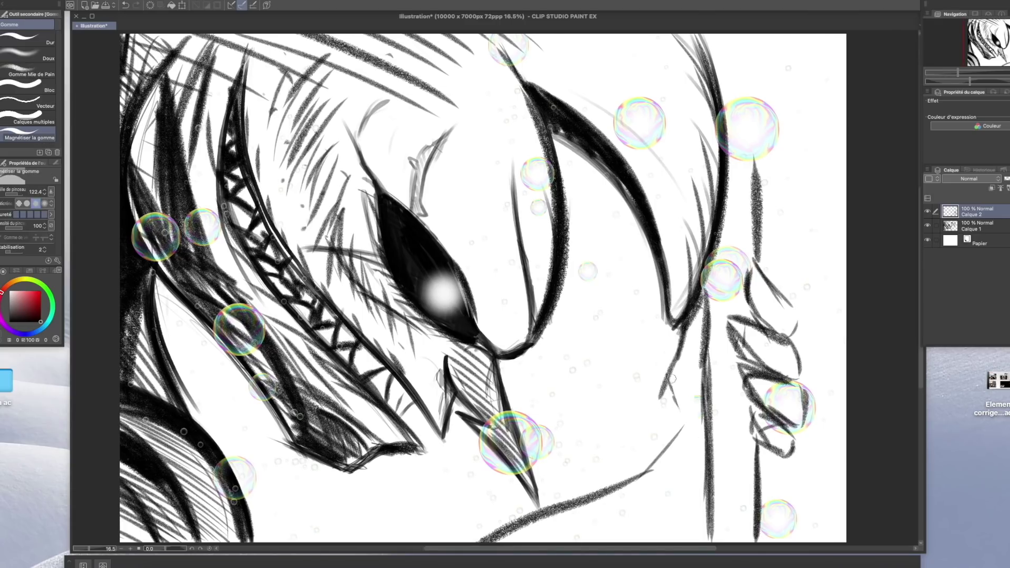
pyautogui.press('p')
pyautogui.moveTo(702, 311); pyautogui.dragTo(652, 386)
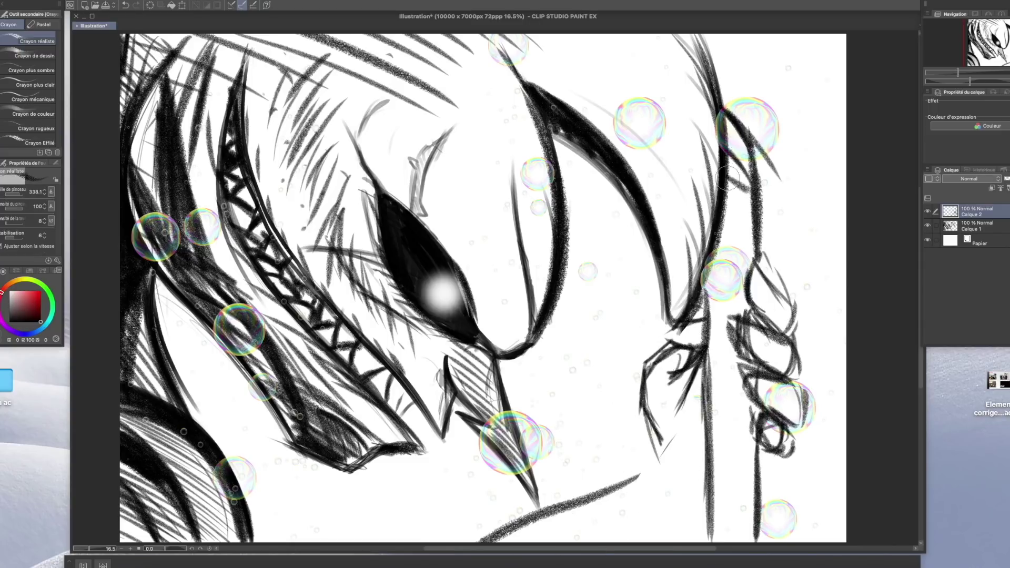
# Add shading to the upper part of the staff and draw long pointed strokes beside it at the canvas edge.
pyautogui.moveTo(729, 178); pyautogui.dragTo(763, 192)
pyautogui.moveTo(720, 87); pyautogui.dragTo(846, 272)
pyautogui.moveTo(797, 49); pyautogui.dragTo(845, 182)
pyautogui.moveTo(139, 11); pyautogui.dragTo(137, 13)
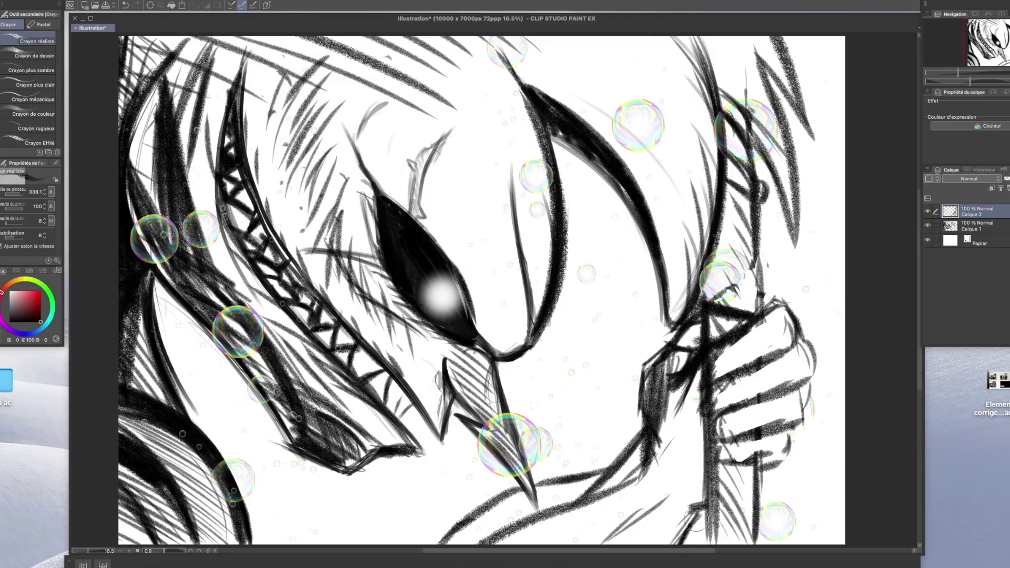
# Scatter large yellow Scintillement A sparkles over the drawing and add turquoise Tache de sang splatters.
pyautogui.press('b')
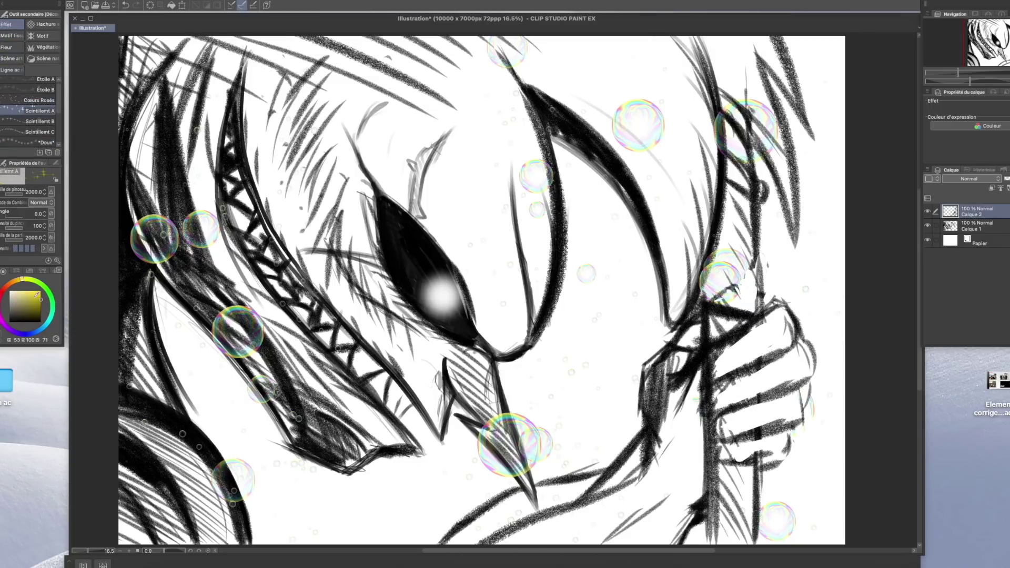
pyautogui.moveTo(247, 295); pyautogui.dragTo(788, 289)
pyautogui.moveTo(60, 107); pyautogui.dragTo(60, 114)
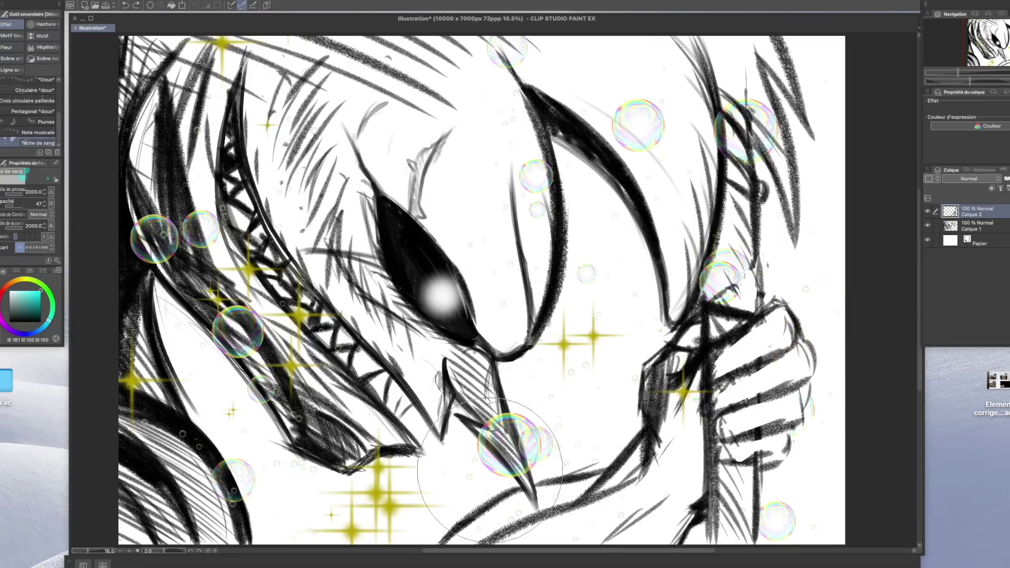
pyautogui.moveTo(831, 410); pyautogui.dragTo(752, 542)
pyautogui.moveTo(789, 53); pyautogui.dragTo(820, 473)
pyautogui.moveTo(767, 316); pyautogui.dragTo(673, 473)
pyautogui.moveTo(232, 242); pyautogui.dragTo(420, 420)
pyautogui.moveTo(415, 226); pyautogui.dragTo(631, 368)
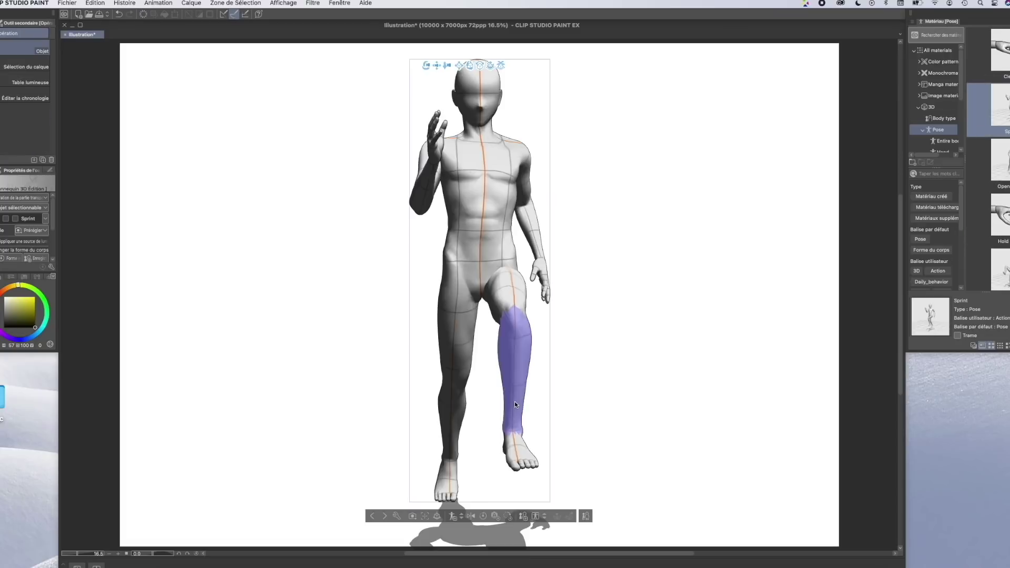
# Stretch the sprinting 3D mannequin's raised, bent arm straight out in front of its body.
pyautogui.moveTo(474, 326); pyautogui.dragTo(855, 377)
pyautogui.moveTo(331, 286); pyautogui.dragTo(442, 388)
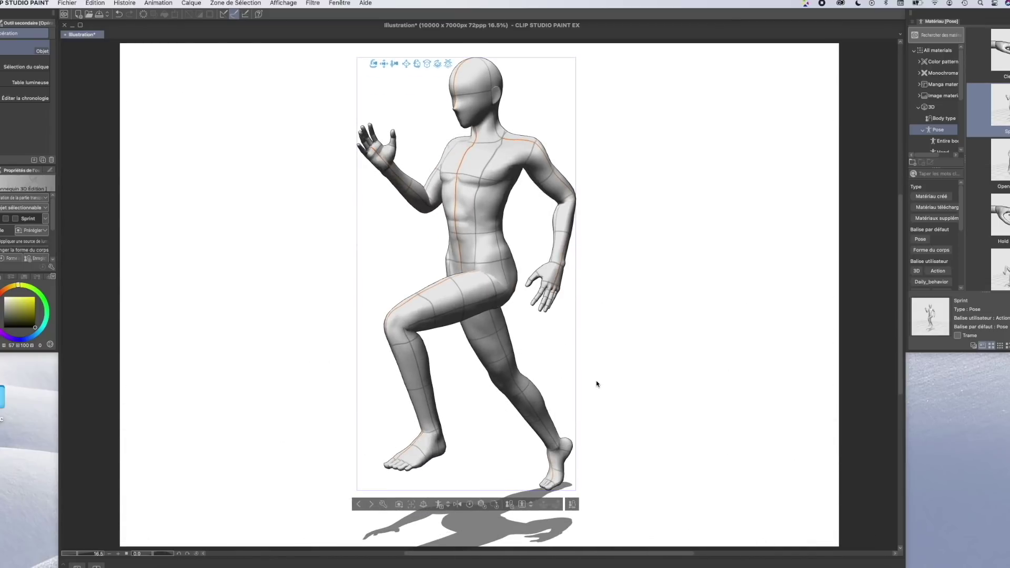
pyautogui.moveTo(394, 175); pyautogui.dragTo(362, 136)
pyautogui.click(430, 137)
pyautogui.moveTo(430, 137); pyautogui.dragTo(368, 308)
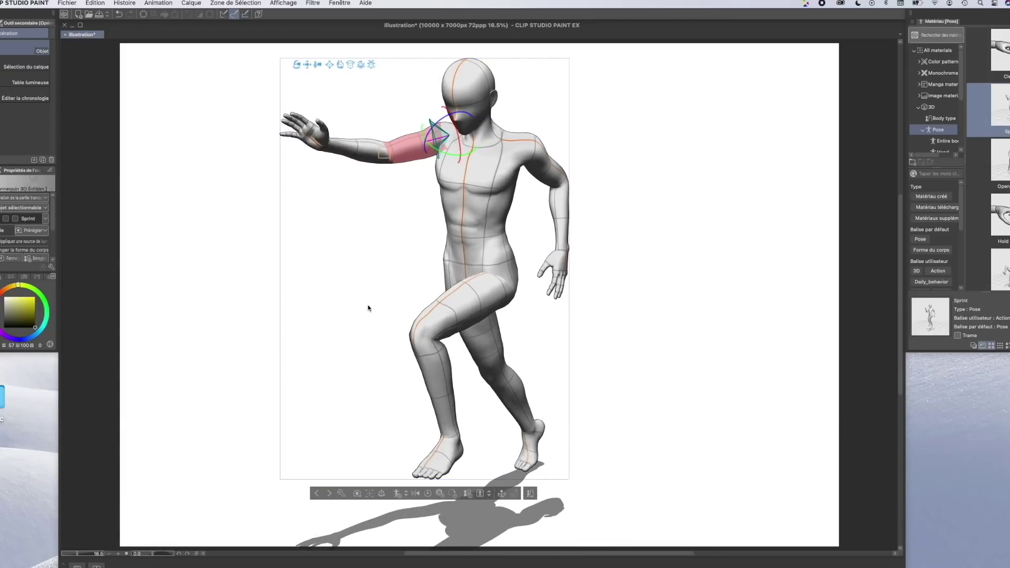
# Lower the mannequin's raised front leg and swing it outward into a wide standing stance.
pyautogui.click(547, 171)
pyautogui.moveTo(434, 389); pyautogui.dragTo(538, 466)
pyautogui.moveTo(481, 347); pyautogui.dragTo(435, 406)
# Bend the mannequin's lowered arm at the elbow so the forearm crosses toward the abdomen.
pyautogui.click(549, 169)
pyautogui.moveTo(555, 176); pyautogui.dragTo(572, 181)
pyautogui.moveTo(565, 220); pyautogui.dragTo(537, 214)
pyautogui.moveTo(571, 178); pyautogui.dragTo(546, 181)
pyautogui.click(557, 137)
# Adjust the tilt of the mannequin's torso and turn its head.
pyautogui.moveTo(495, 217); pyautogui.dragTo(508, 192)
pyautogui.moveTo(458, 100); pyautogui.dragTo(453, 90)
pyautogui.moveTo(468, 126); pyautogui.dragTo(463, 158)
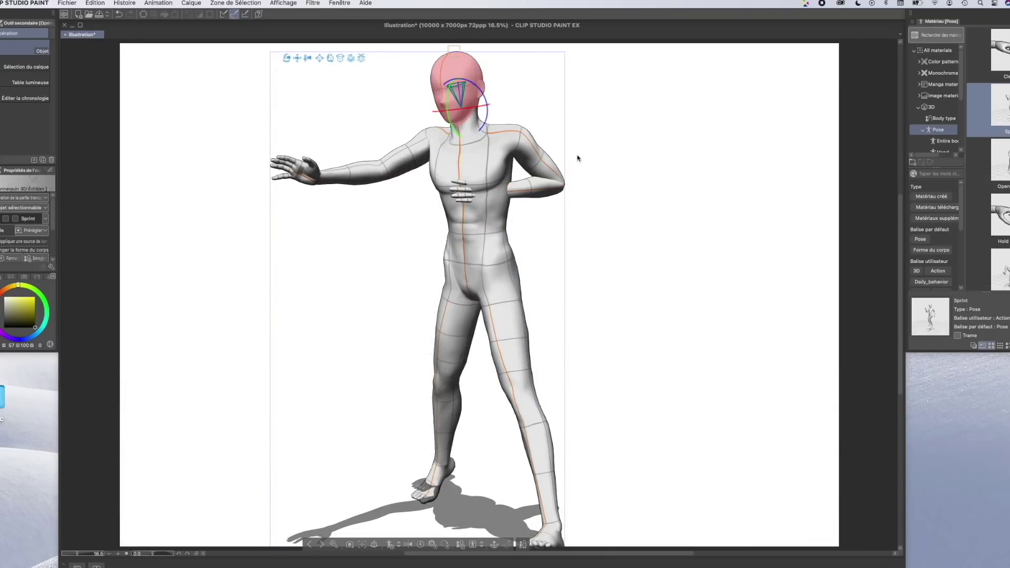
# Undo the last head, torso and bent-arm adjustments of the mannequin.
pyautogui.click(466, 263)
pyautogui.click(118, 15)
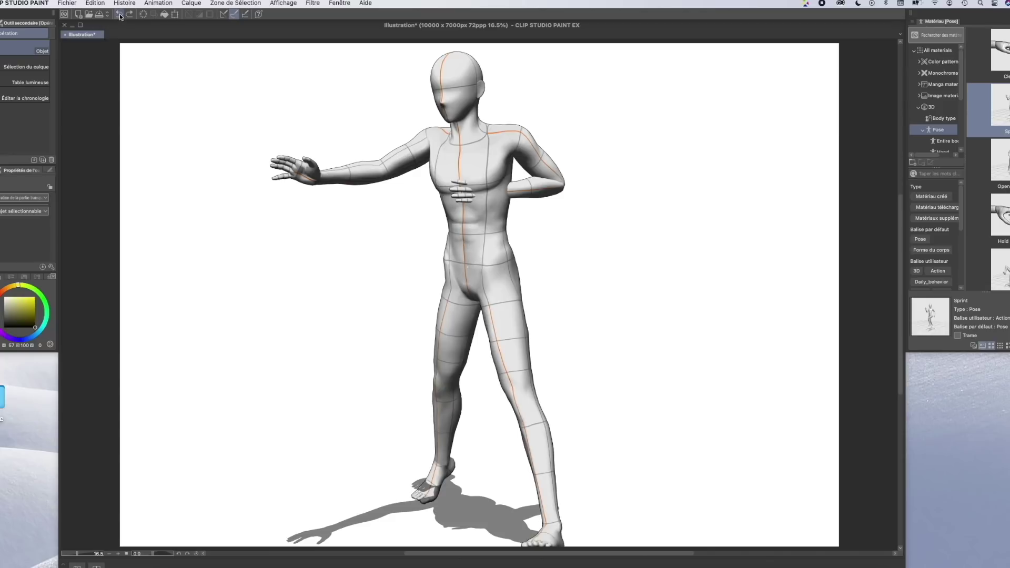
pyautogui.click(118, 13)
pyautogui.click(117, 14)
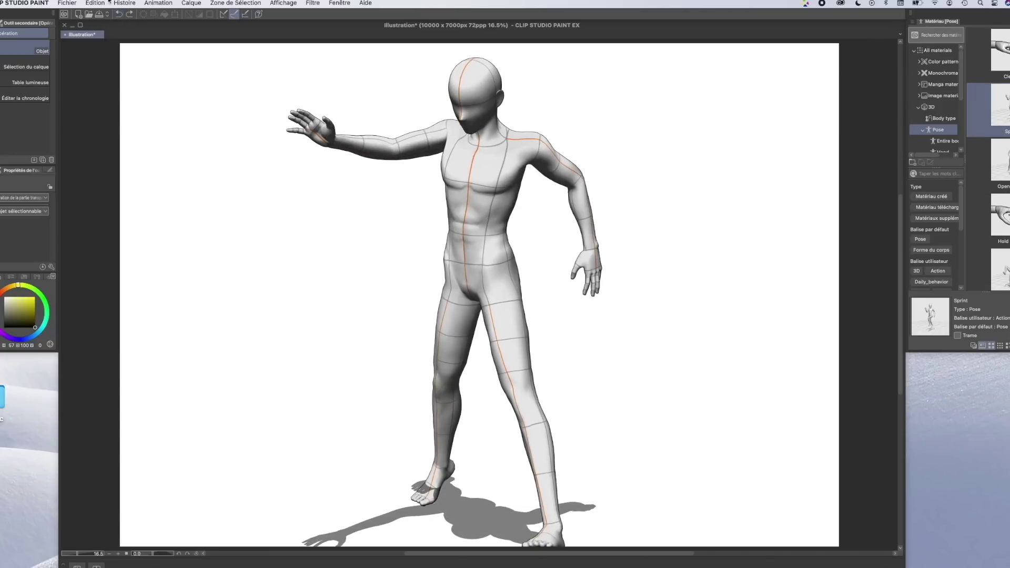
# Show the perspective ruler of the mannequin's 3D layer and draw receding ground lines along it with the G pen.
pyautogui.press('p')
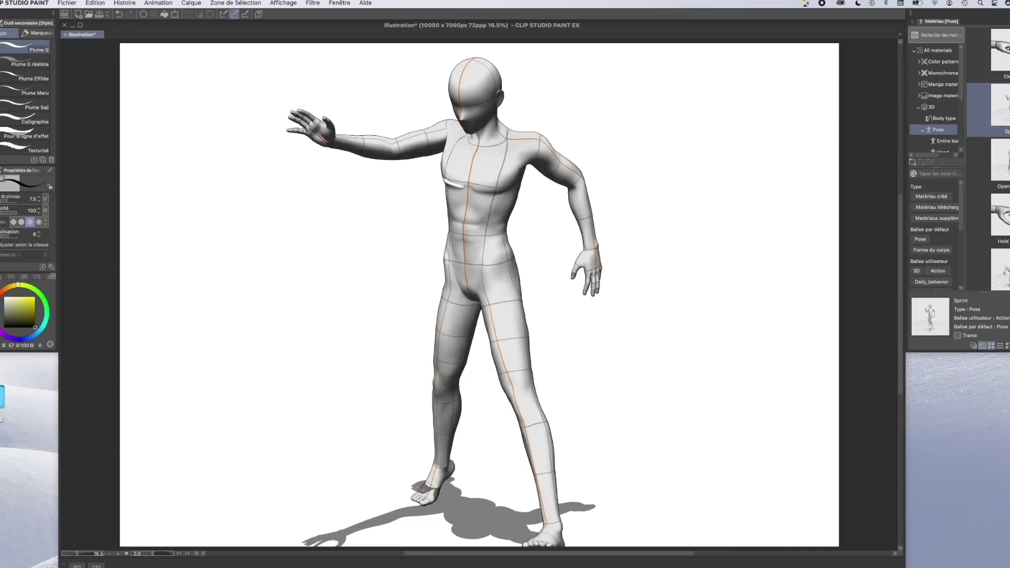
pyautogui.click(970, 246)
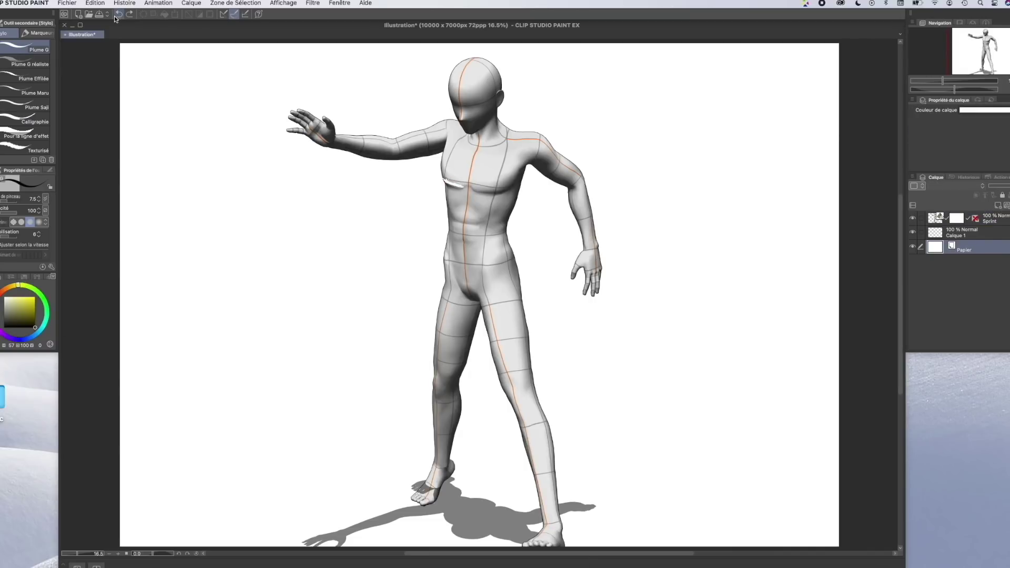
pyautogui.click(975, 218)
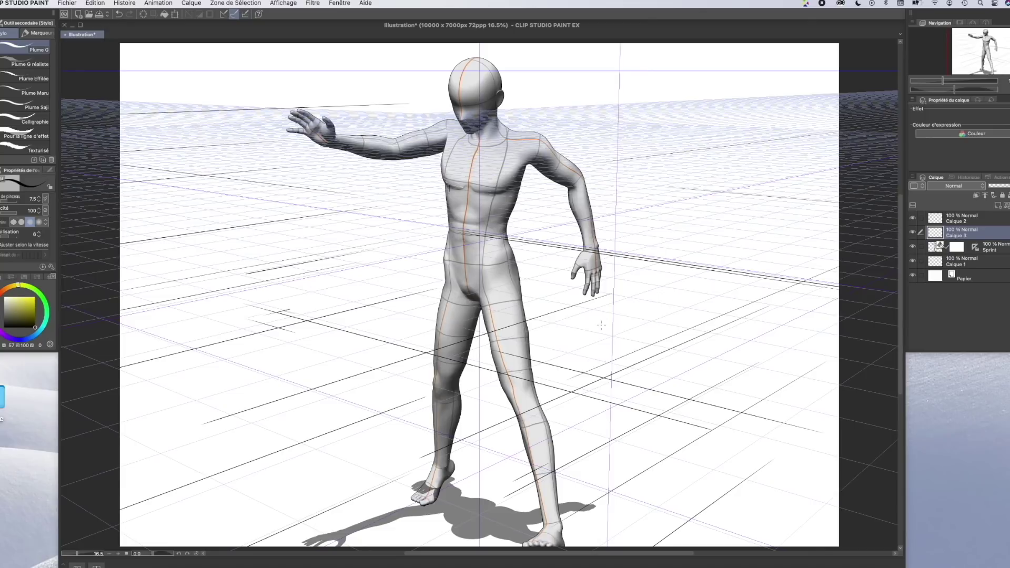
# Hide the perspective ruler and, on Calque 3, sketch a coat's sleeve and hatched open flap on the mannequin in pencil.
pyautogui.click(975, 247)
pyautogui.click(970, 233)
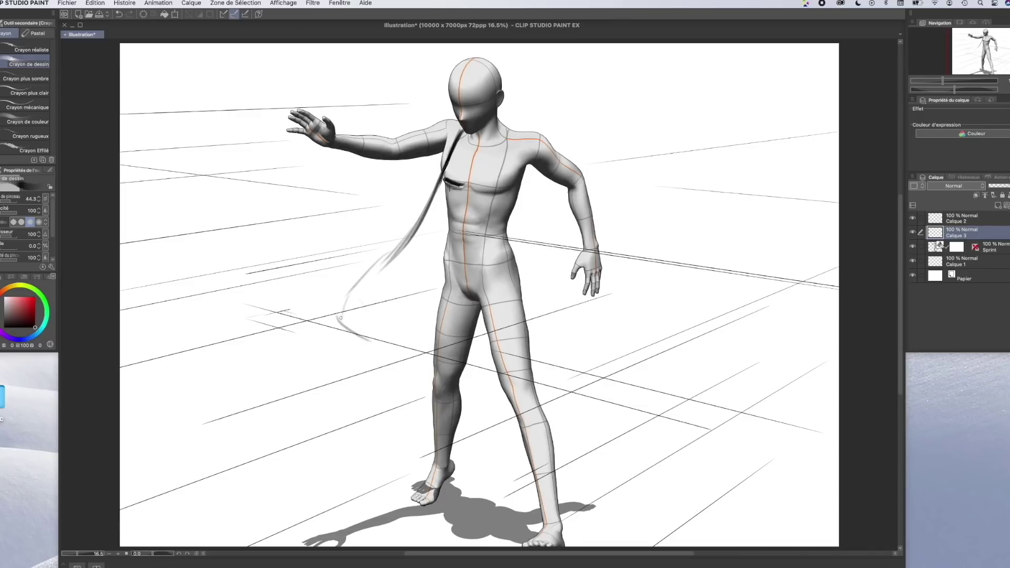
pyautogui.moveTo(428, 145); pyautogui.dragTo(459, 202)
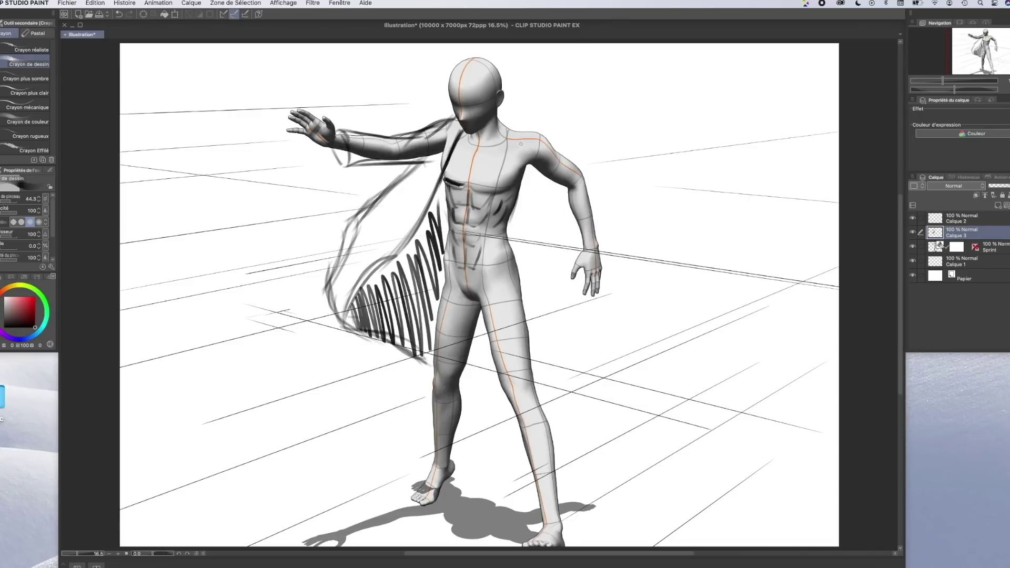
# Sketch the long ends of scarf and coat billowing behind the mannequin with the drawing pencil.
pyautogui.moveTo(757, 196); pyautogui.dragTo(818, 179)
pyautogui.moveTo(693, 127); pyautogui.dragTo(815, 173)
pyautogui.moveTo(595, 173); pyautogui.dragTo(658, 142)
pyautogui.moveTo(789, 56); pyautogui.dragTo(812, 113)
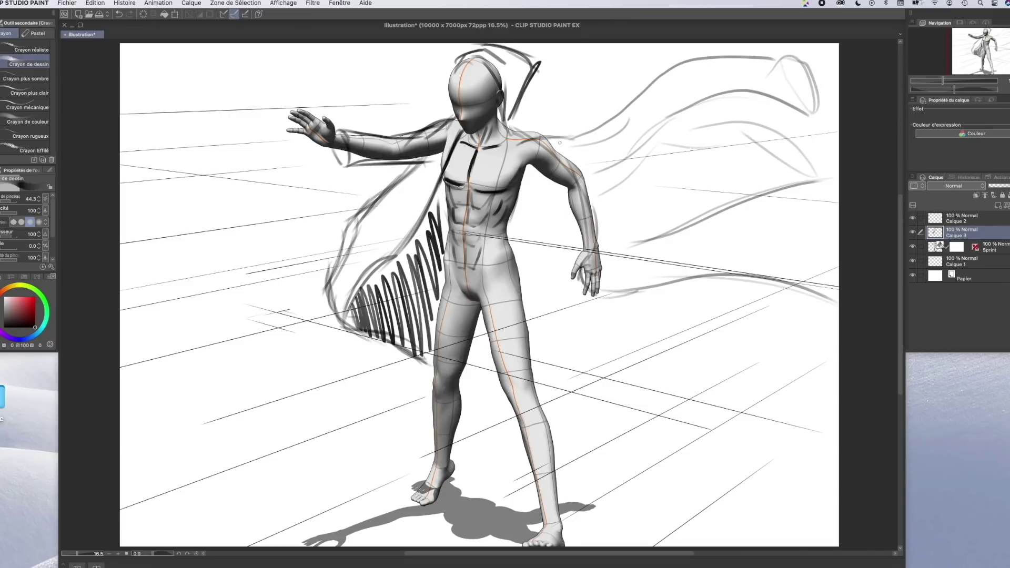
pyautogui.moveTo(552, 136); pyautogui.dragTo(778, 59)
pyautogui.moveTo(618, 149); pyautogui.dragTo(789, 103)
pyautogui.moveTo(526, 333); pyautogui.dragTo(652, 314)
pyautogui.moveTo(600, 290); pyautogui.dragTo(836, 304)
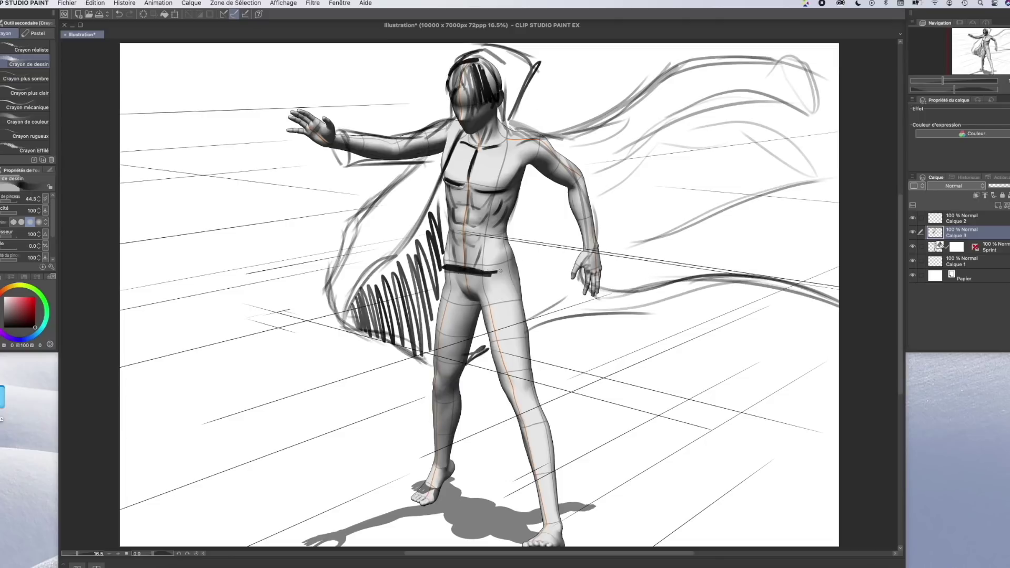
# Reinforce the pencil lines on the front leg, the outstretched arm's cuff and the flowing fabric behind the shoulder.
pyautogui.moveTo(497, 379); pyautogui.dragTo(544, 500)
pyautogui.moveTo(521, 305); pyautogui.dragTo(556, 503)
pyautogui.moveTo(341, 131); pyautogui.dragTo(349, 174)
pyautogui.moveTo(358, 172); pyautogui.dragTo(425, 162)
pyautogui.moveTo(586, 155); pyautogui.dragTo(705, 99)
pyautogui.moveTo(557, 137); pyautogui.dragTo(760, 75)
pyautogui.moveTo(801, 63); pyautogui.dragTo(826, 130)
pyautogui.moveTo(597, 153); pyautogui.dragTo(637, 132)
pyautogui.moveTo(410, 440)
pyautogui.mouseDown()
pyautogui.moveTo(285, 393)
pyautogui.moveTo(293, 421)
pyautogui.moveTo(204, 405)
pyautogui.moveTo(227, 415)
pyautogui.moveTo(287, 482)
pyautogui.moveTo(253, 492)
pyautogui.moveTo(166, 481)
pyautogui.mouseUp()
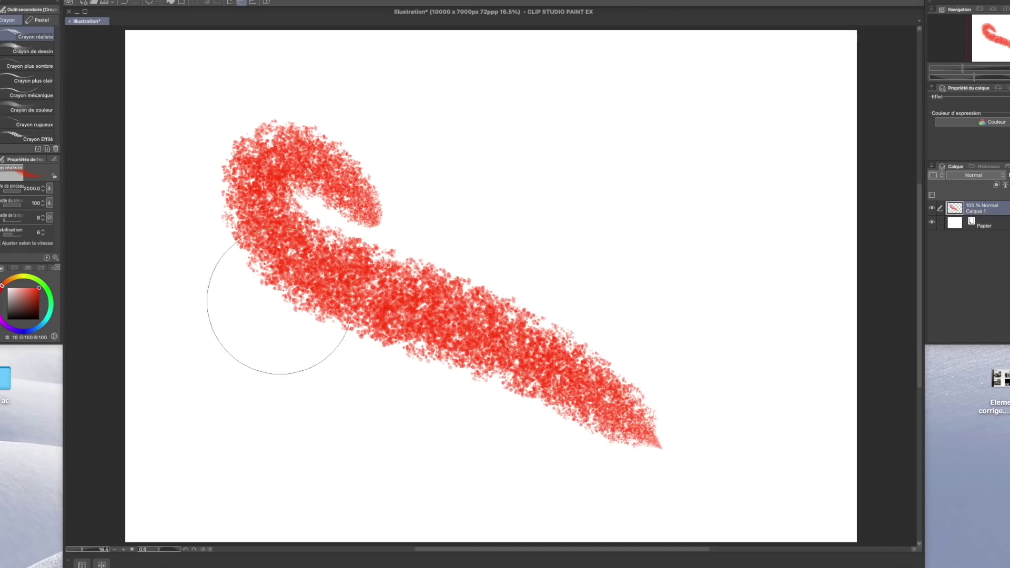
# Clear the large red test strokes from the layer and reduce the realistic pencil's size to 561.8.
pyautogui.press('Delete')
pyautogui.moveTo(221, 316); pyautogui.dragTo(434, 388)
pyautogui.press('Delete')
pyautogui.click(17, 190)
# Paint a red stick figure surrounded by short tapered strokes with the realistic pencil.
pyautogui.moveTo(307, 230); pyautogui.dragTo(392, 204)
pyautogui.moveTo(327, 249); pyautogui.dragTo(335, 369)
pyautogui.moveTo(351, 258); pyautogui.dragTo(392, 257)
pyautogui.moveTo(357, 284); pyautogui.dragTo(410, 331)
pyautogui.moveTo(548, 258); pyautogui.dragTo(502, 475)
pyautogui.moveTo(557, 292); pyautogui.dragTo(743, 448)
pyautogui.moveTo(776, 127); pyautogui.dragTo(785, 68)
pyautogui.moveTo(476, 74); pyautogui.dragTo(500, 33)
pyautogui.moveTo(525, 56); pyautogui.dragTo(578, 32)
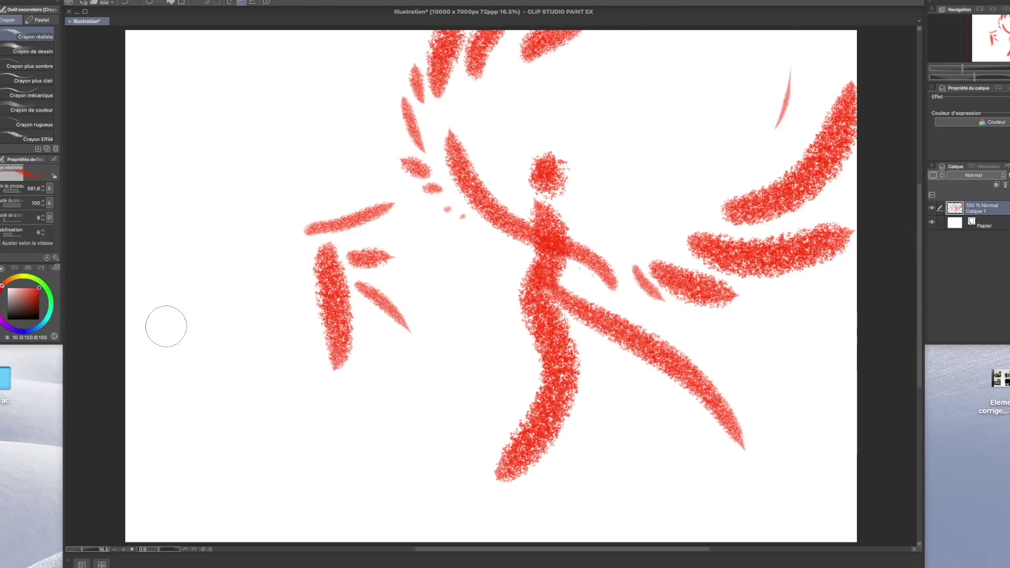
# Add red strokes on the canvas's left side, and paint black ones over the left and upper marks.
pyautogui.moveTo(158, 329); pyautogui.dragTo(210, 260)
pyautogui.moveTo(268, 236); pyautogui.dragTo(136, 212)
pyautogui.moveTo(215, 265); pyautogui.dragTo(271, 342)
pyautogui.click(39, 318)
pyautogui.moveTo(336, 268); pyautogui.dragTo(348, 362)
pyautogui.moveTo(408, 137); pyautogui.dragTo(453, 63)
pyautogui.moveTo(473, 78); pyautogui.dragTo(626, 35)
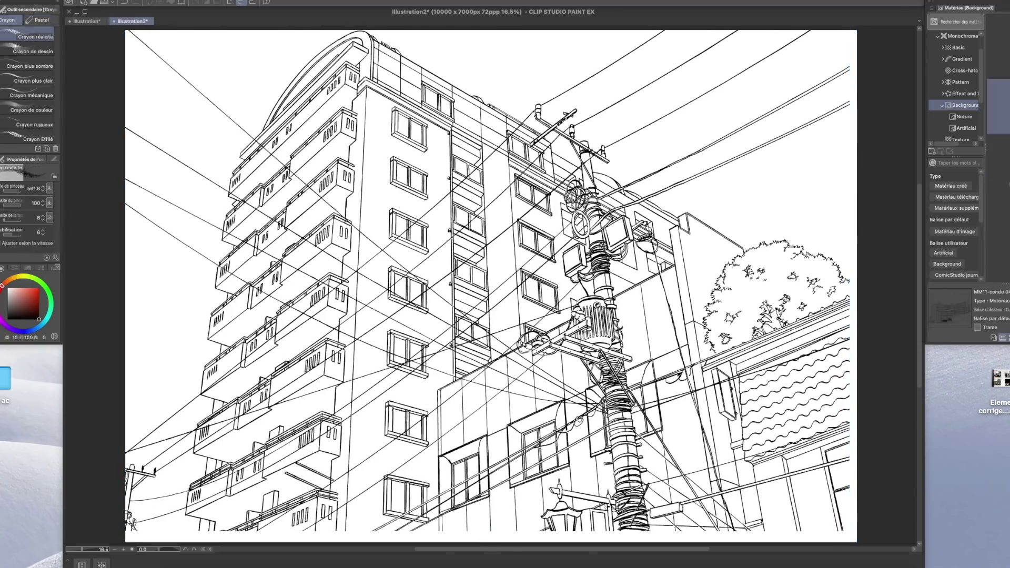
pyautogui.click(964, 116)
pyautogui.scroll(-2, 954, 87)
pyautogui.click(962, 104)
pyautogui.scroll(-2, 954, 87)
pyautogui.click(962, 110)
# On Calque 2 beneath the building line art, sketch a small figure raising a sword on the rooftop.
pyautogui.moveTo(983, 222); pyautogui.dragTo(983, 240)
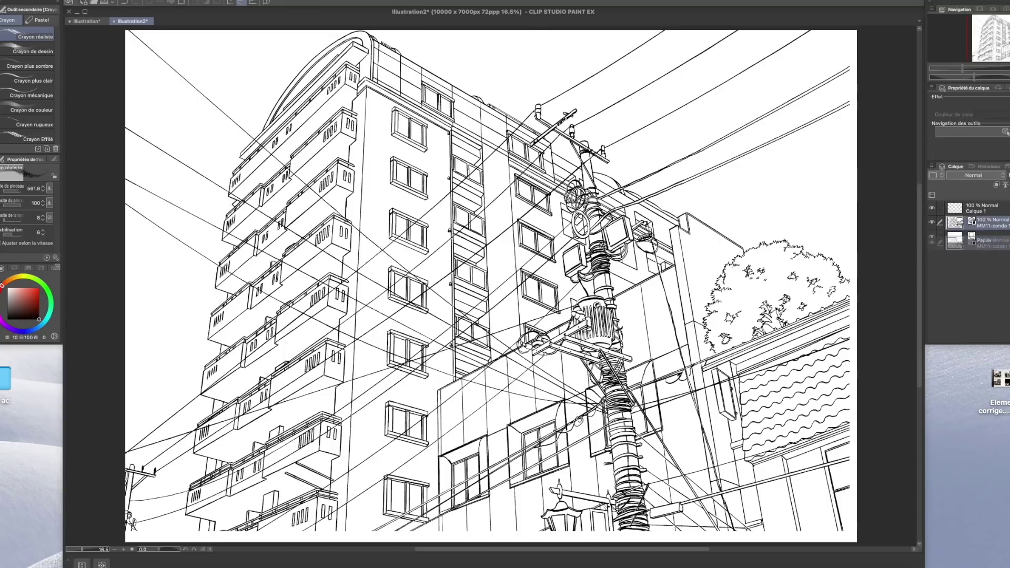
pyautogui.moveTo(436, 169)
pyautogui.mouseDown()
pyautogui.moveTo(489, 169)
pyautogui.moveTo(491, 500)
pyautogui.mouseUp()
pyautogui.moveTo(497, 449); pyautogui.dragTo(503, 407)
pyautogui.moveTo(512, 458); pyautogui.dragTo(510, 398)
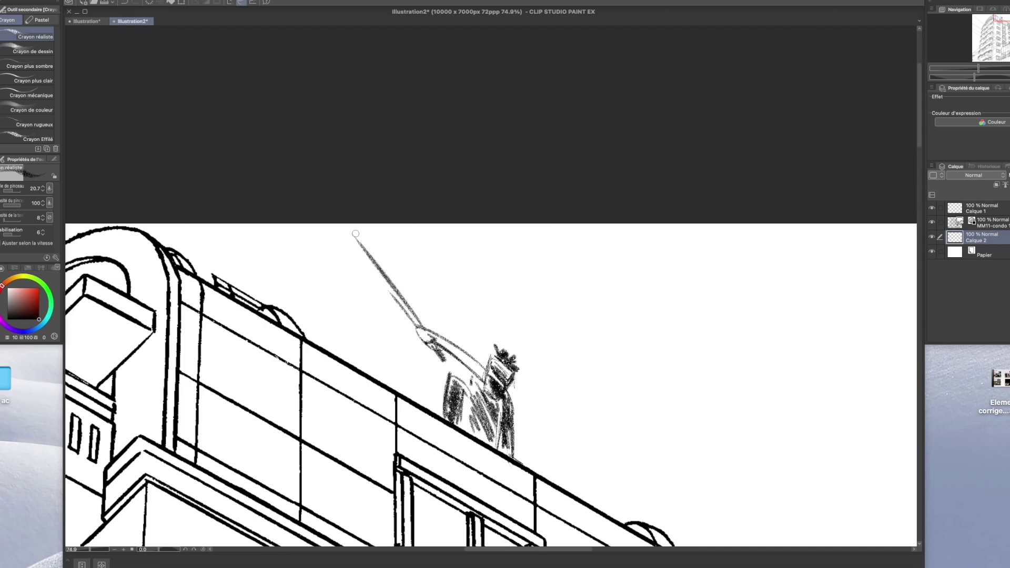
# Sketch a small smiling character looking out of one of the building's upper windows.
pyautogui.scroll(-6, 263, 321)
pyautogui.scroll(4, 247, 321)
pyautogui.moveTo(316, 325); pyautogui.dragTo(295, 309)
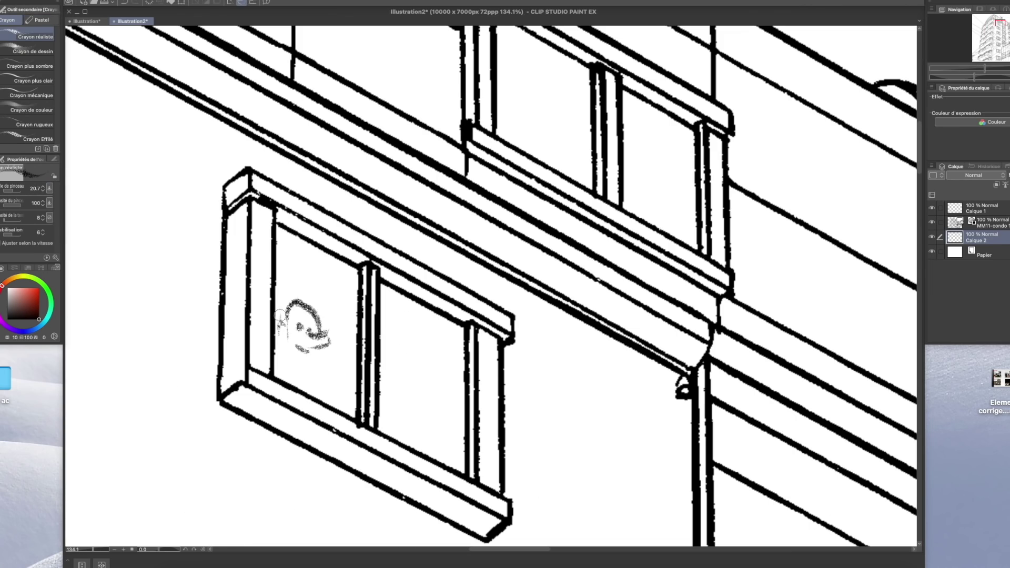
pyautogui.moveTo(319, 381); pyautogui.dragTo(315, 393)
# Sketch a second figure aiming a weapon on the rooftop and add light diagonal lines in the sky.
pyautogui.scroll(-8, 315, 368)
pyautogui.scroll(6, 447, 292)
pyautogui.moveTo(450, 236); pyautogui.dragTo(447, 291)
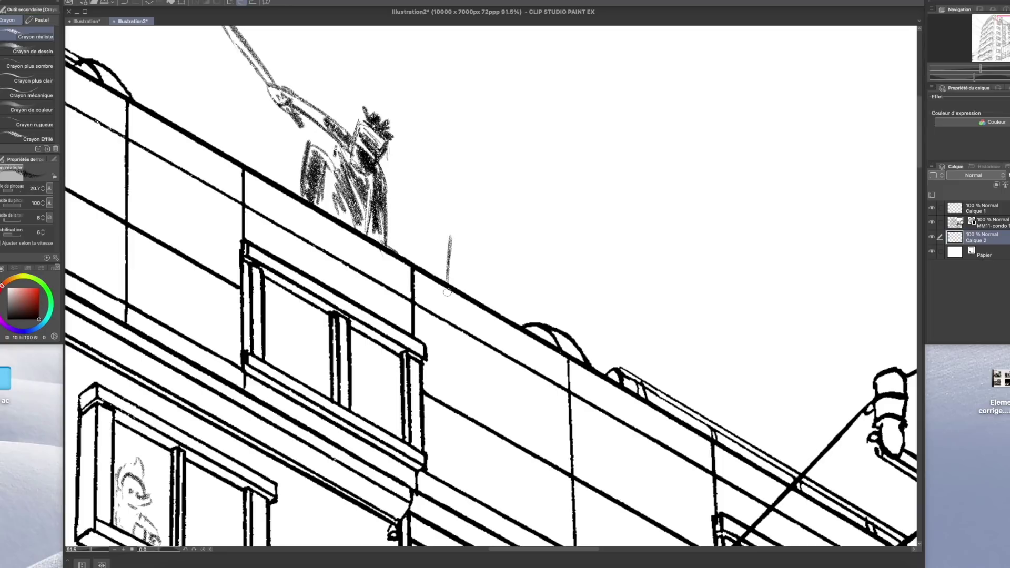
pyautogui.scroll(-4, 490, 285)
pyautogui.click(124, 2)
pyautogui.click(125, 2)
pyautogui.scroll(7, 490, 285)
pyautogui.moveTo(436, 436); pyautogui.dragTo(457, 393)
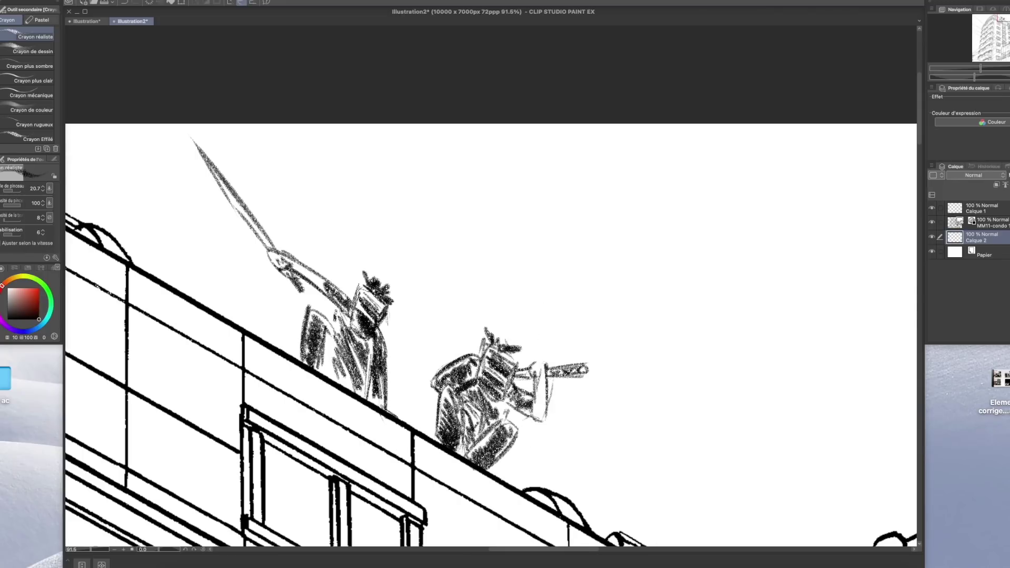
pyautogui.moveTo(229, 224); pyautogui.dragTo(95, 225)
pyautogui.moveTo(368, 368); pyautogui.dragTo(539, 224)
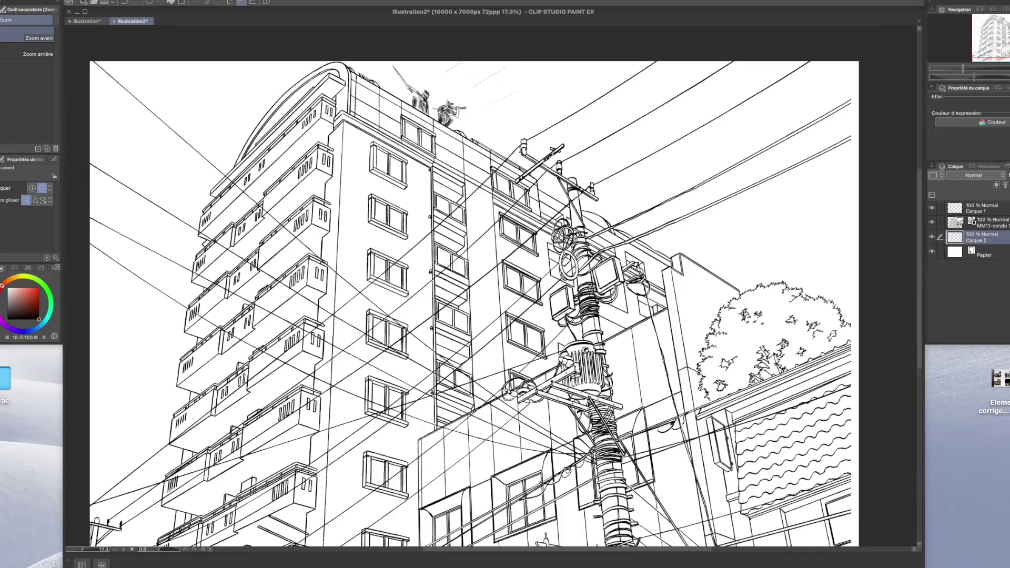
# Swap the Station platform scene for the Residential area 3D background and orbit its camera down to street level.
pyautogui.click(1005, 11)
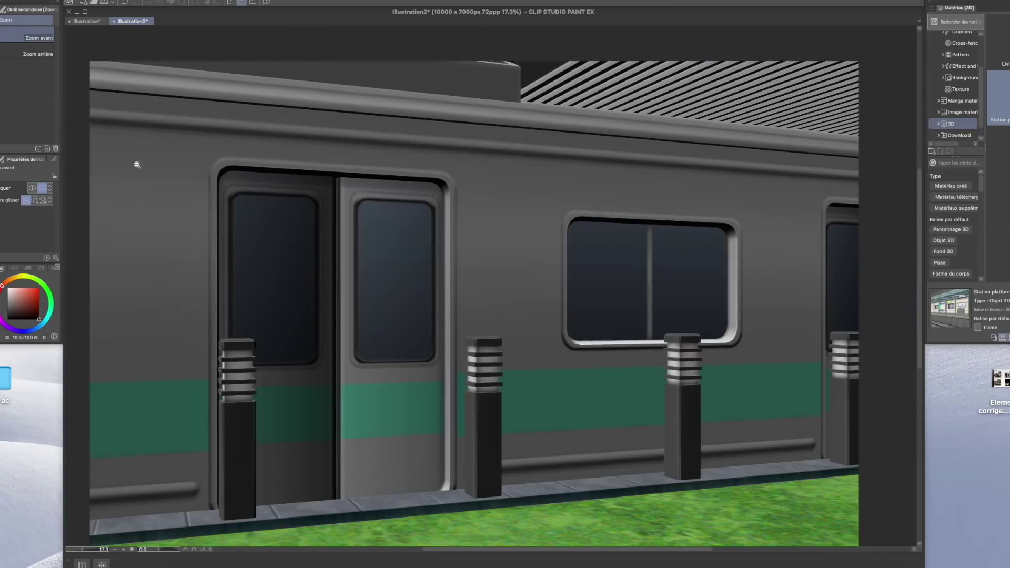
pyautogui.scroll(-3, 155, 212)
pyautogui.click(323, 316)
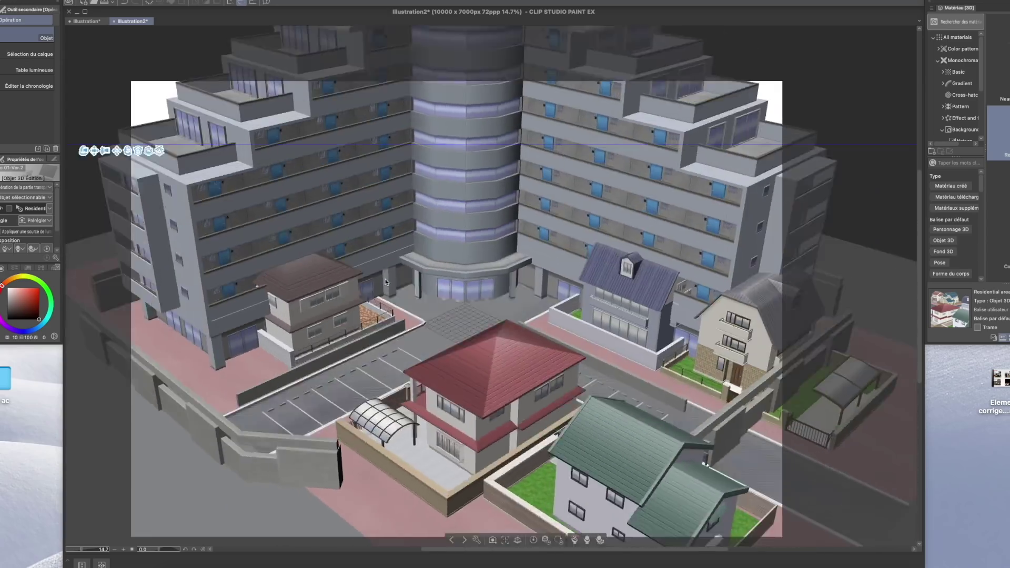
pyautogui.moveTo(385, 282); pyautogui.dragTo(476, 375)
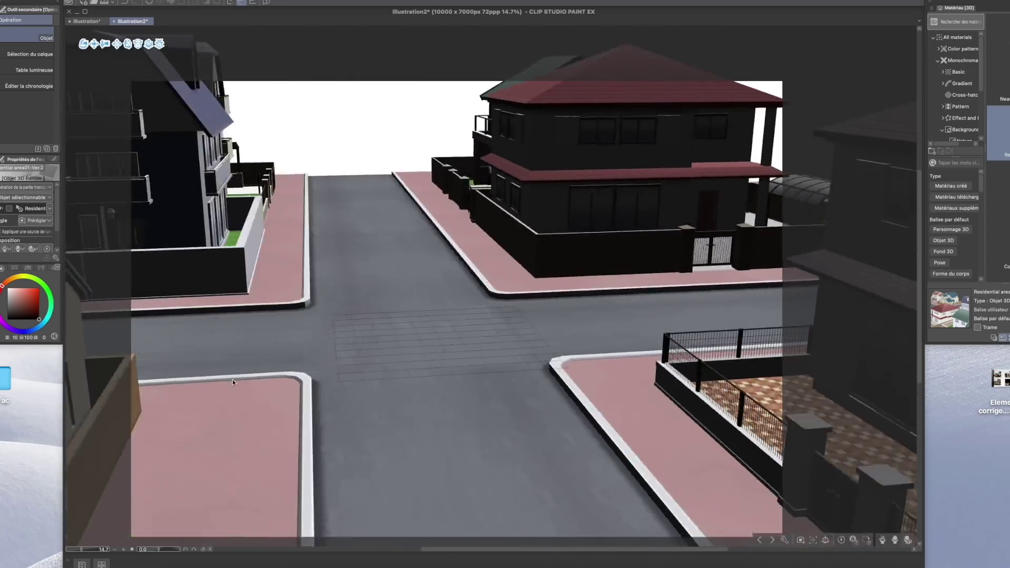
pyautogui.moveTo(316, 363); pyautogui.dragTo(386, 348)
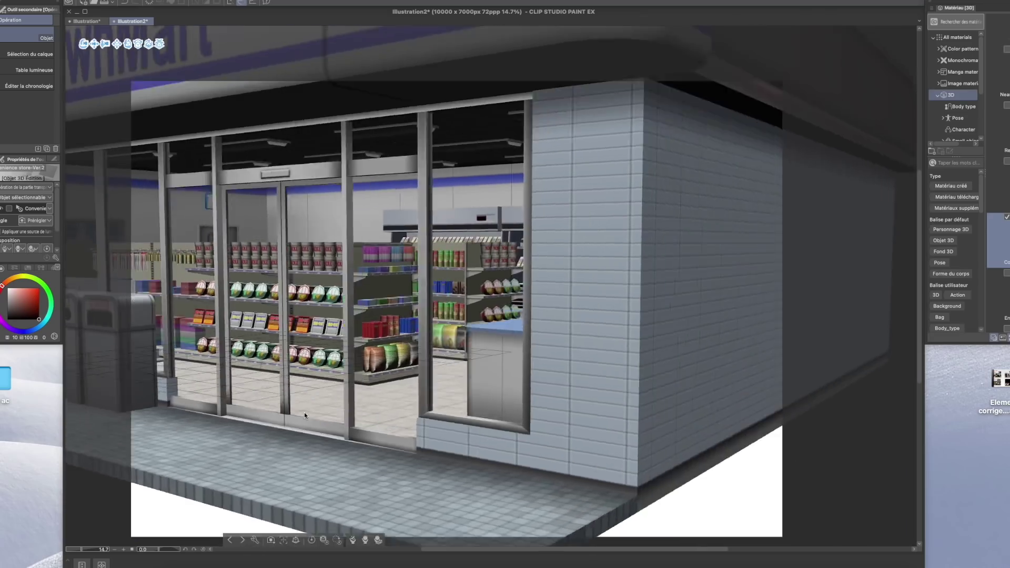
# Orbit the convenience store scene to face its glass entrance, with the blue-haired school girl standing inside.
pyautogui.moveTo(304, 412); pyautogui.dragTo(332, 418)
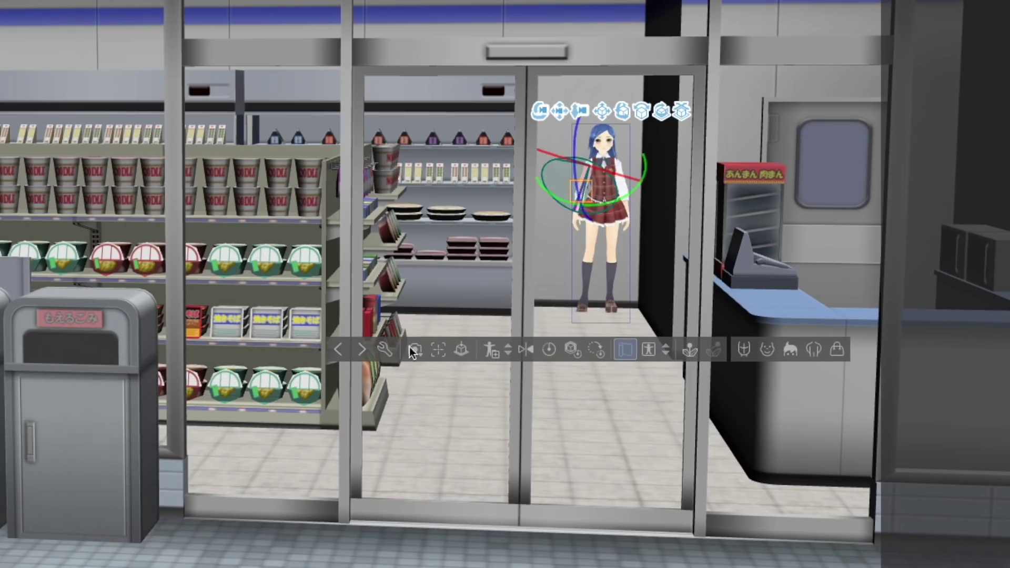
pyautogui.moveTo(582, 220); pyautogui.dragTo(684, 305)
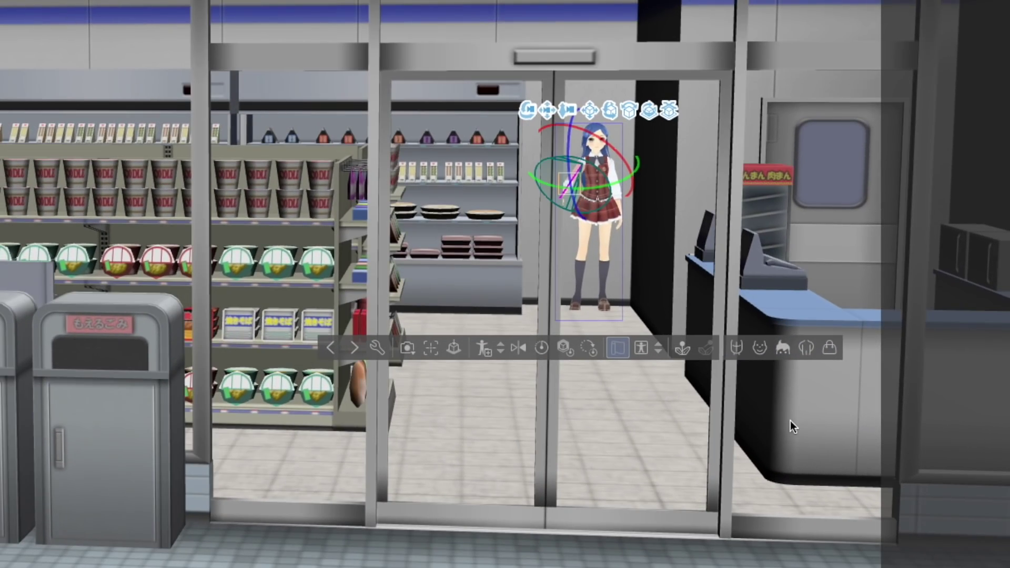
pyautogui.moveTo(452, 454); pyautogui.dragTo(476, 434)
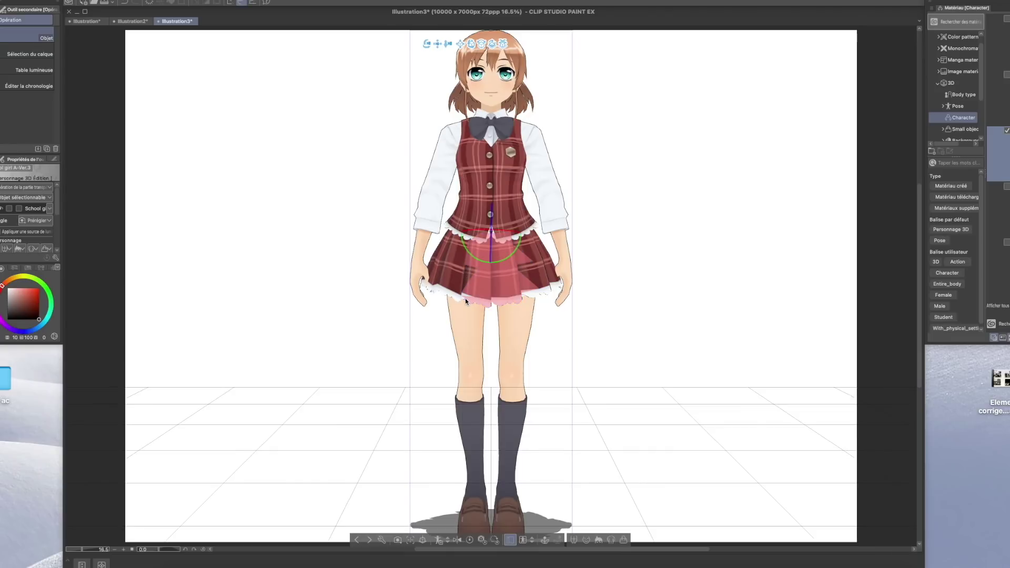
# Add the blue-haired school girl beside the brown-haired one, adjust her, and bring in another 3D character.
pyautogui.moveTo(374, 384); pyautogui.dragTo(405, 374)
pyautogui.moveTo(996, 97); pyautogui.dragTo(695, 339)
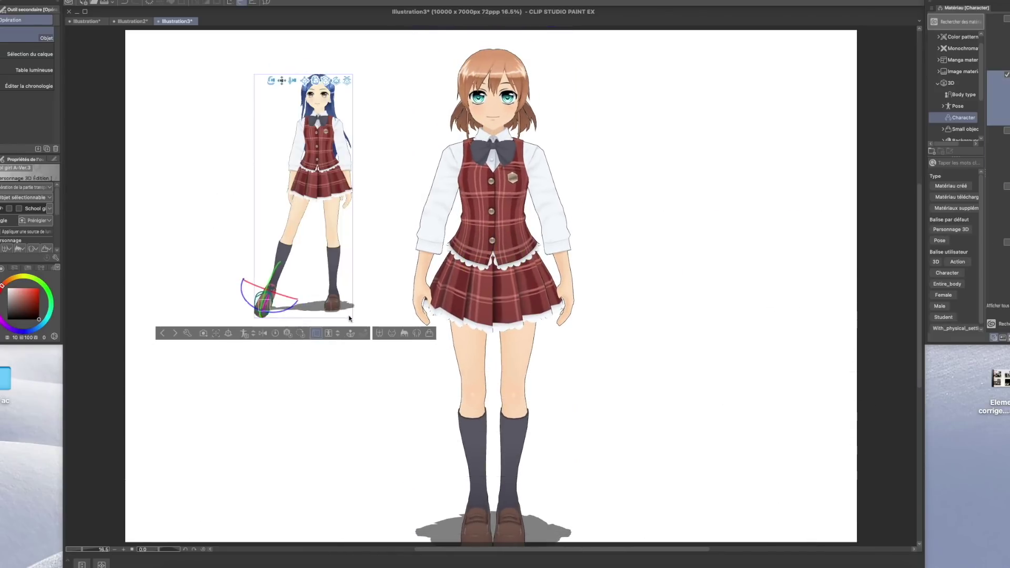
pyautogui.moveTo(349, 317); pyautogui.dragTo(358, 334)
pyautogui.moveTo(997, 209); pyautogui.dragTo(703, 401)
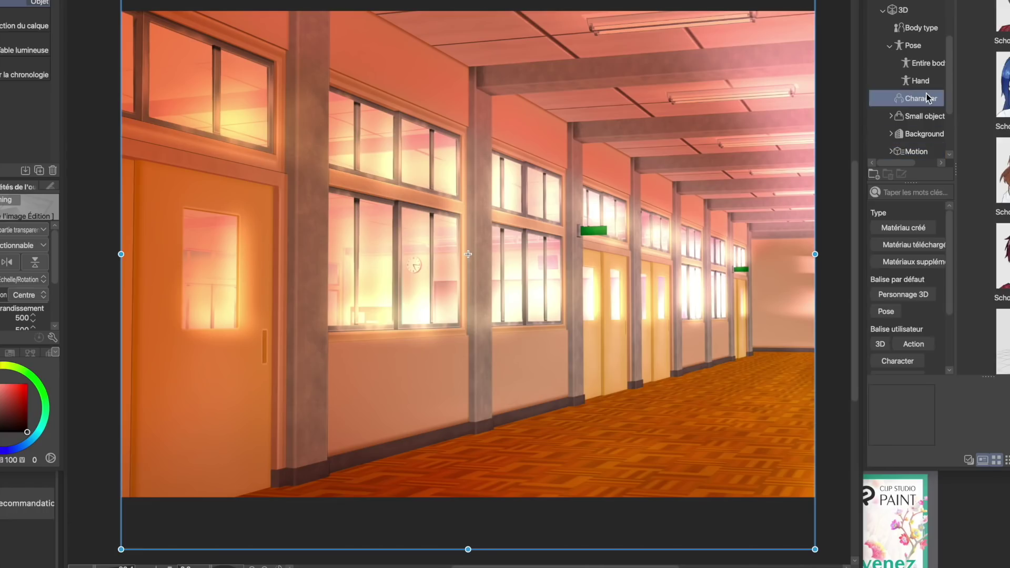
# Place School girl B-Ver.3 in the school corridor image and extend her arm outward in front of the windows.
pyautogui.moveTo(999, 86); pyautogui.dragTo(633, 390)
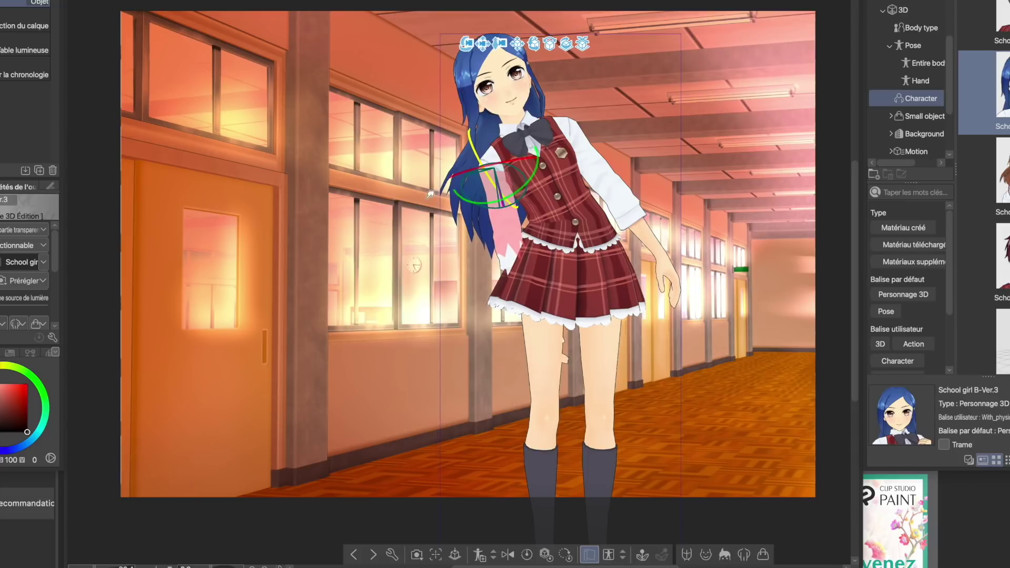
pyautogui.moveTo(478, 195); pyautogui.dragTo(388, 285)
pyautogui.click(406, 296)
pyautogui.click(404, 297)
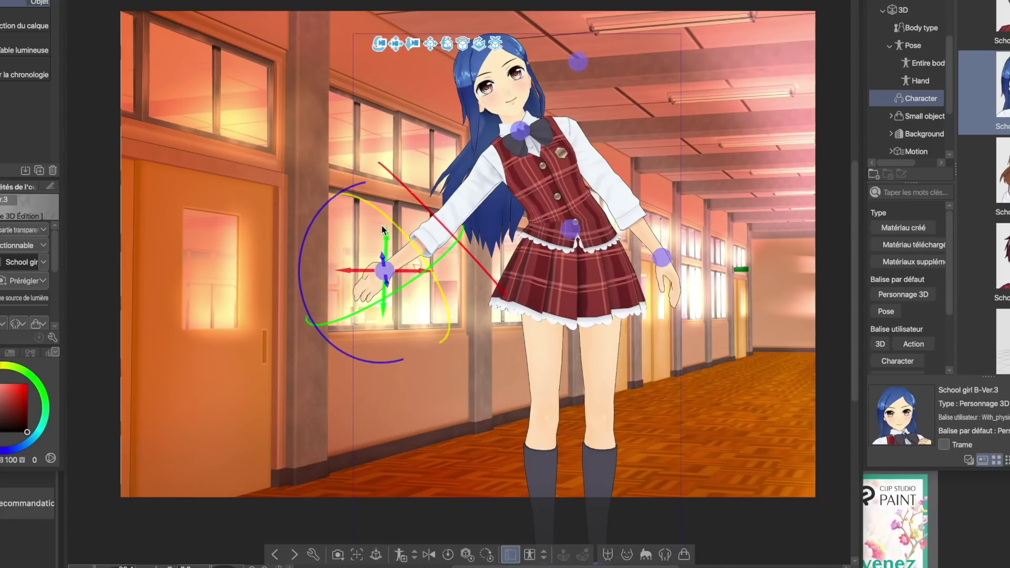
# Turn the school girl upright, raise her outstretched arm to horizontal and move her lower in the corridor.
pyautogui.click(475, 76)
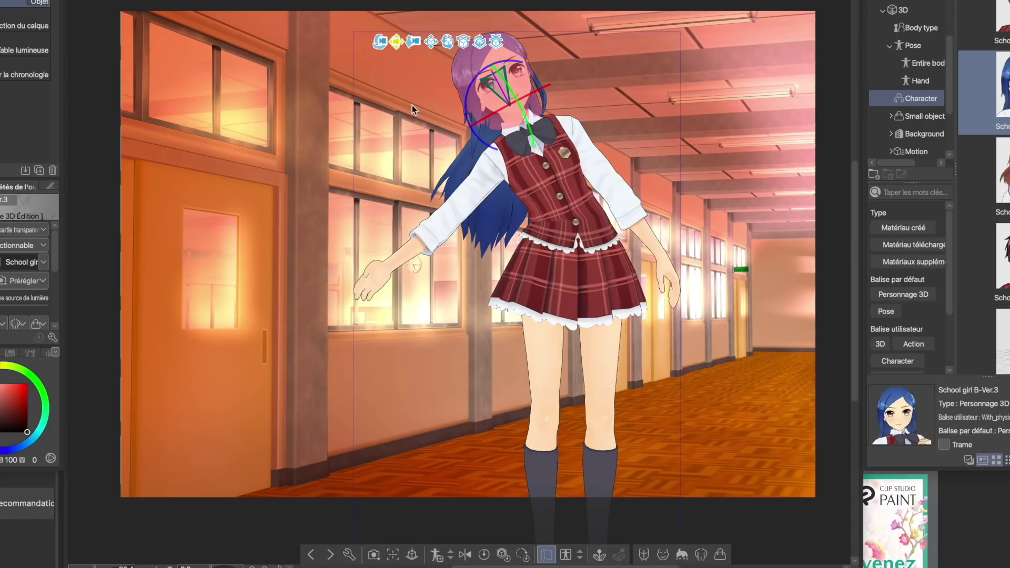
pyautogui.moveTo(381, 44); pyautogui.dragTo(399, 13)
pyautogui.moveTo(347, 180); pyautogui.dragTo(313, 187)
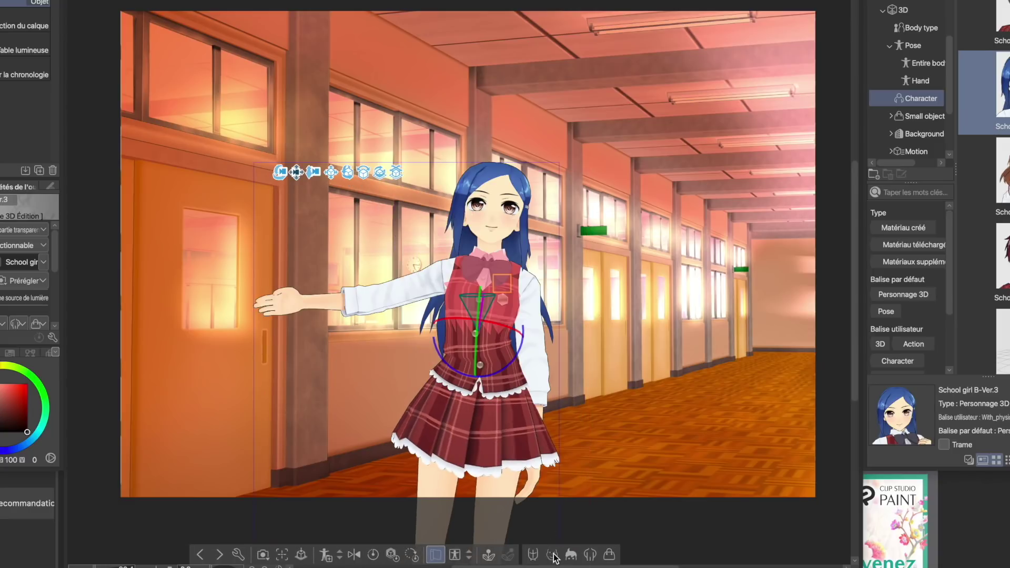
# Give the school girl the Triumphant look expression and switch her hairstyle to Base 02.
pyautogui.click(552, 554)
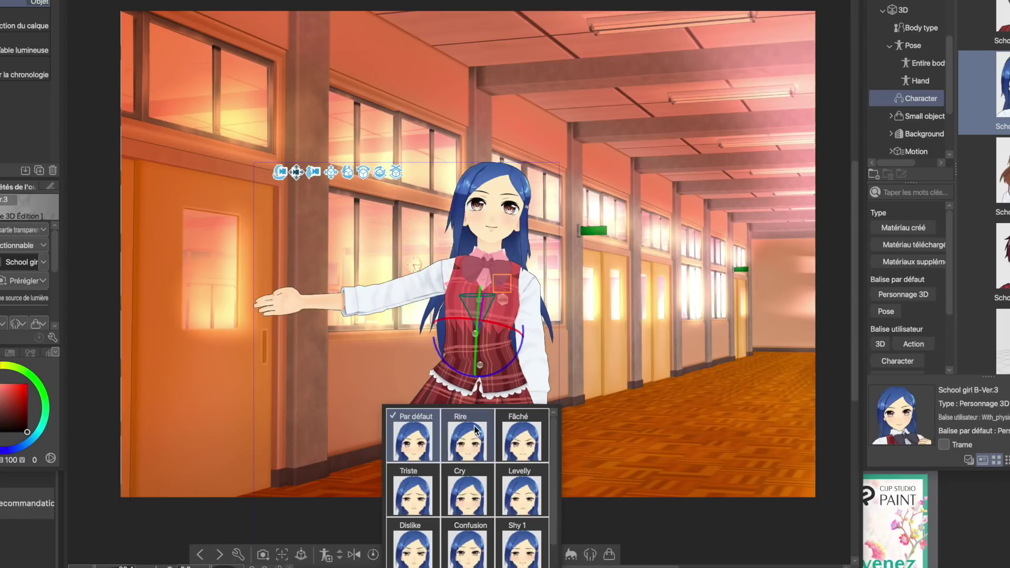
pyautogui.click(417, 553)
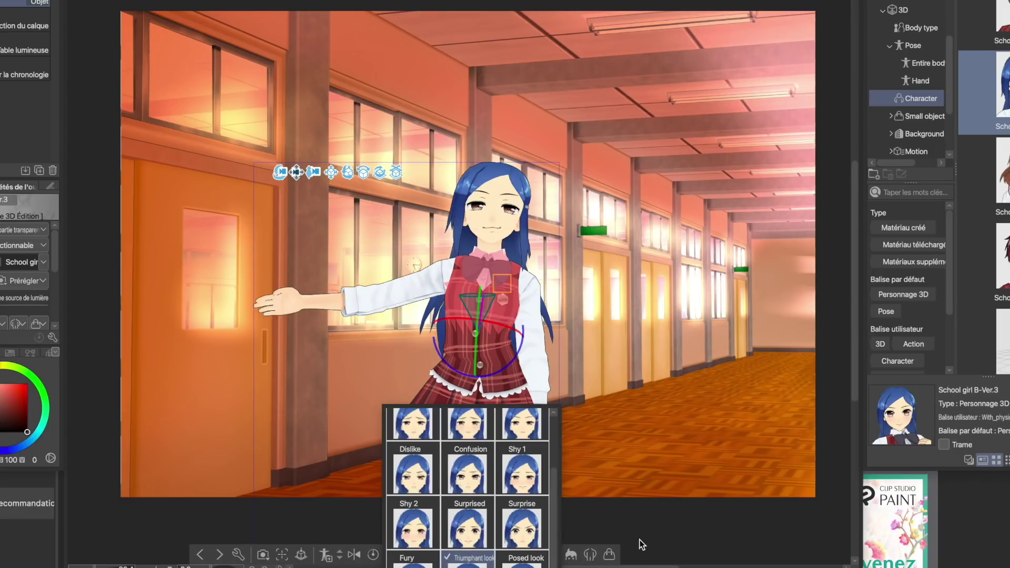
pyautogui.click(571, 555)
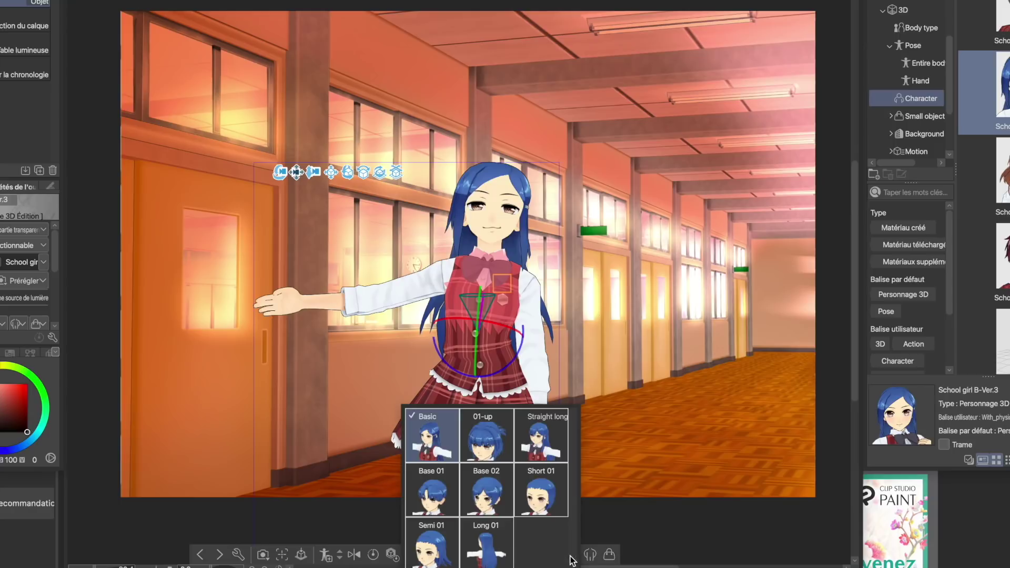
pyautogui.click(489, 498)
pyautogui.click(487, 444)
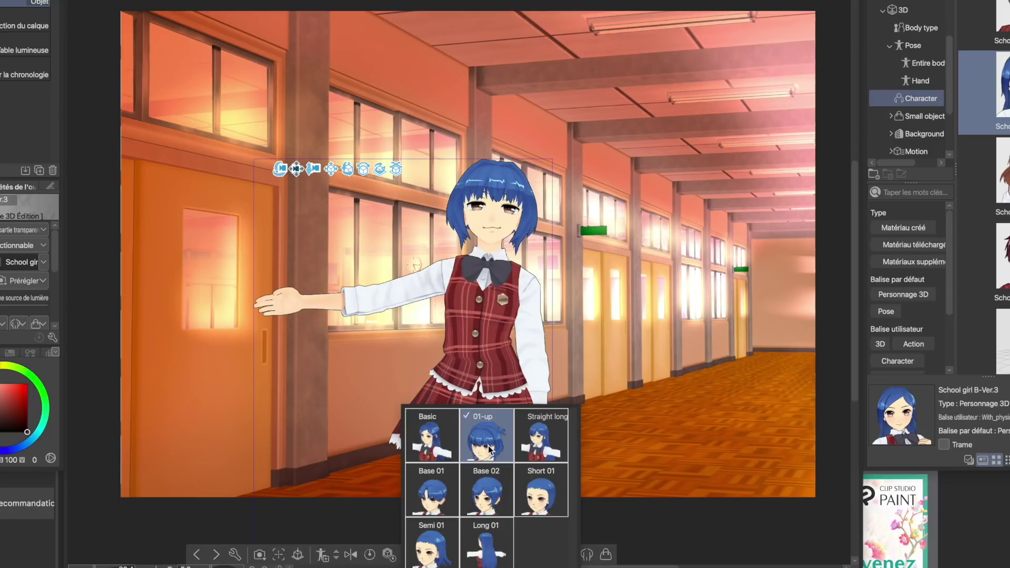
pyautogui.click(430, 447)
pyautogui.click(487, 495)
pyautogui.click(487, 441)
pyautogui.click(497, 498)
# Try the winter uniform on the school girl and settle on the Plain cloth outfit.
pyautogui.click(587, 555)
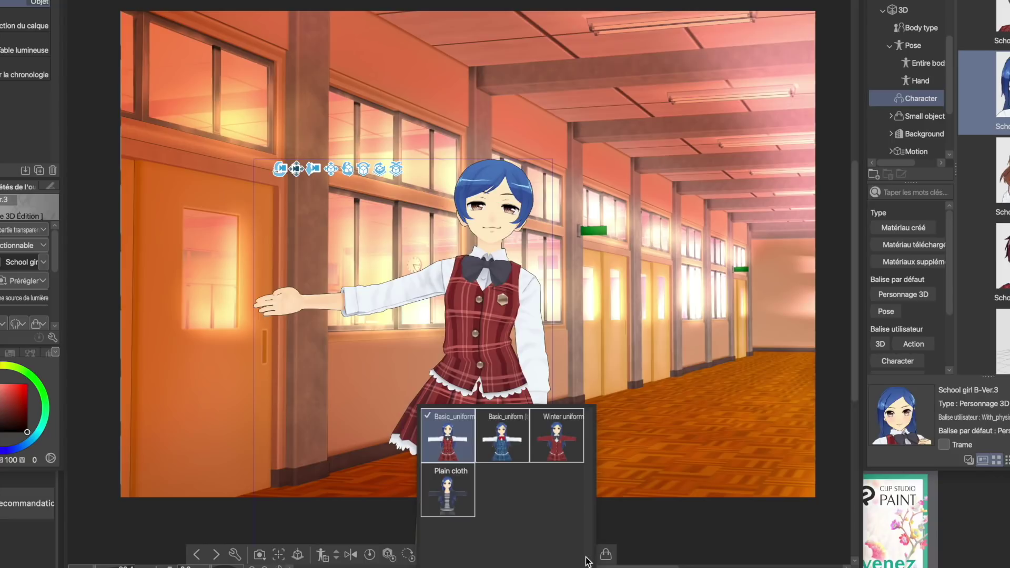
pyautogui.click(559, 446)
pyautogui.click(447, 505)
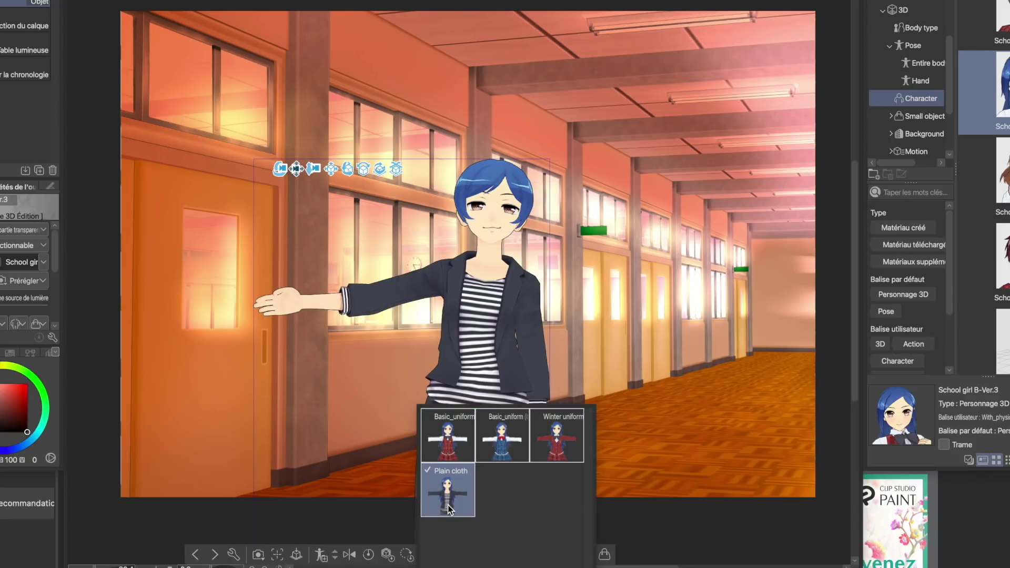
# Change the school girl's outfit to the blue plaid Basic_uniform and add the Ribbon 02 and Rabbit ears accessories.
pyautogui.click(506, 460)
pyautogui.click(612, 554)
pyautogui.scroll(-5, 607, 530)
pyautogui.click(577, 534)
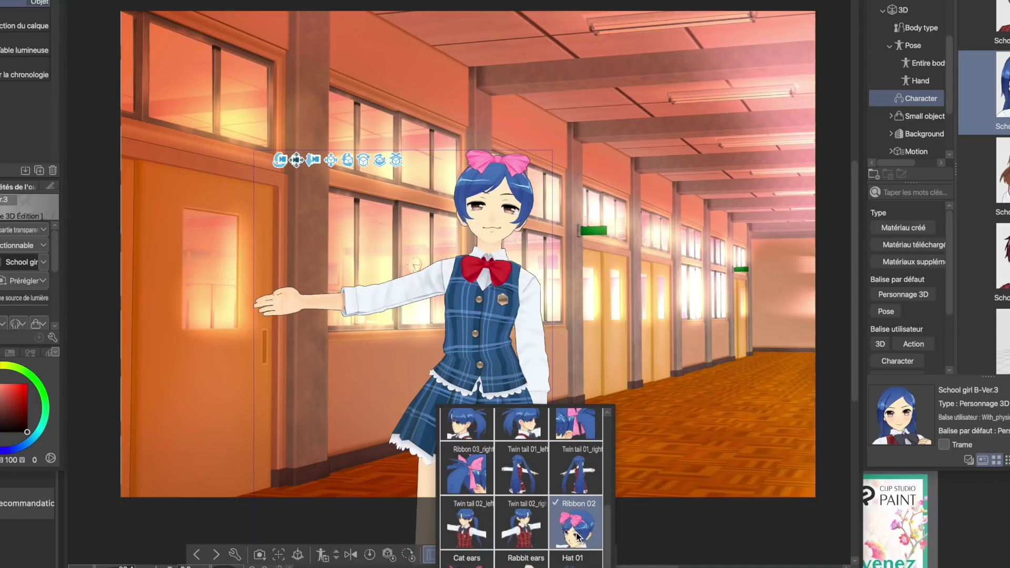
pyautogui.click(521, 562)
# Apply a pose material with hands joined before the chest to the school girl and move her up into the corridor's foreground.
pyautogui.click(697, 541)
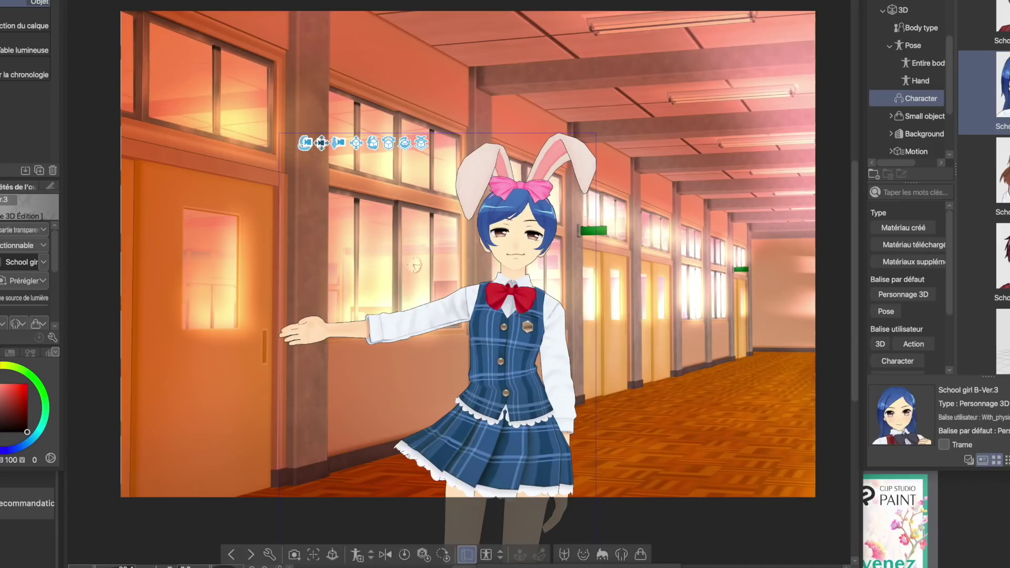
pyautogui.scroll(-5, 524, 346)
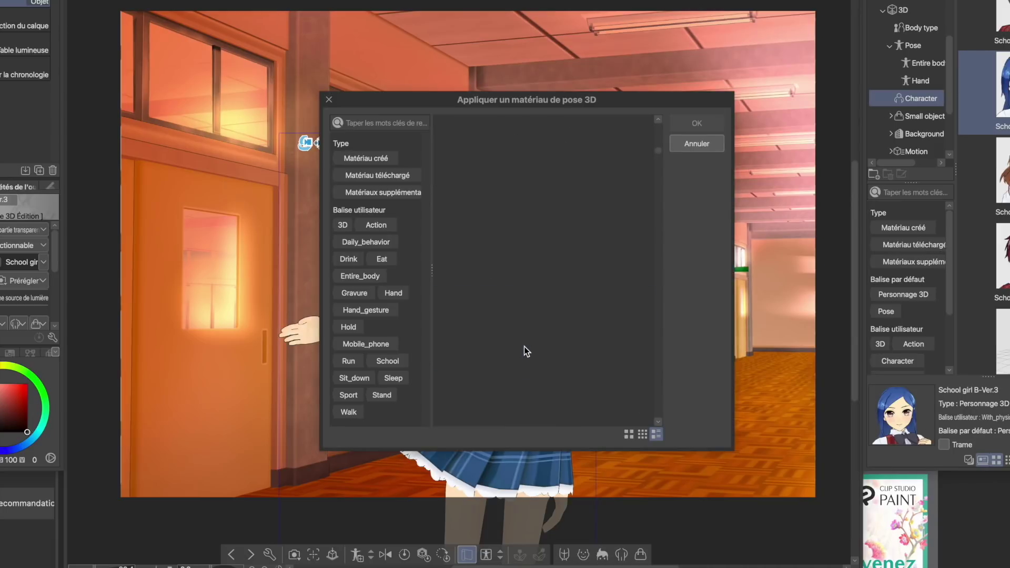
pyautogui.click(493, 269)
pyautogui.click(699, 122)
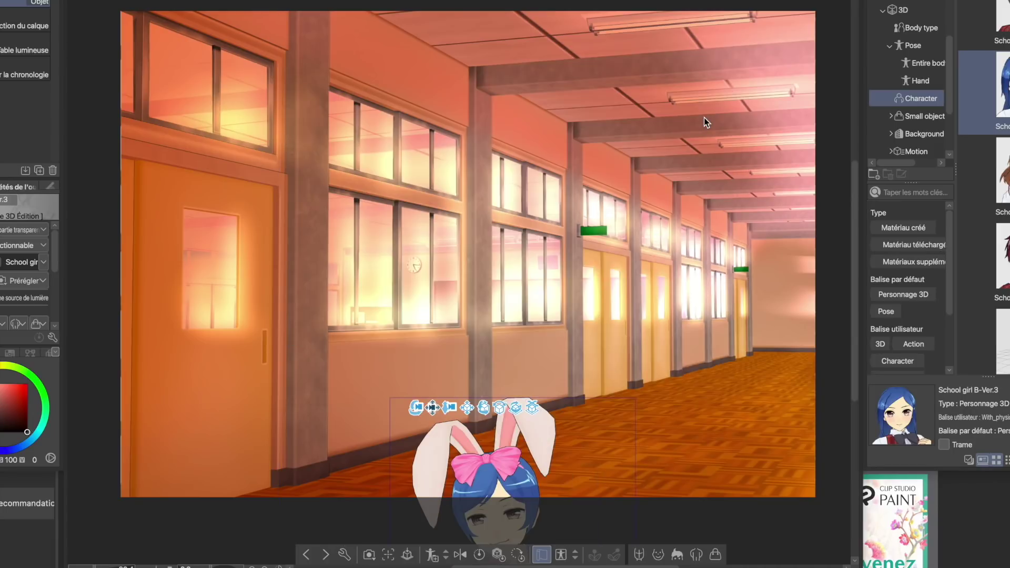
pyautogui.moveTo(467, 407); pyautogui.dragTo(498, 233)
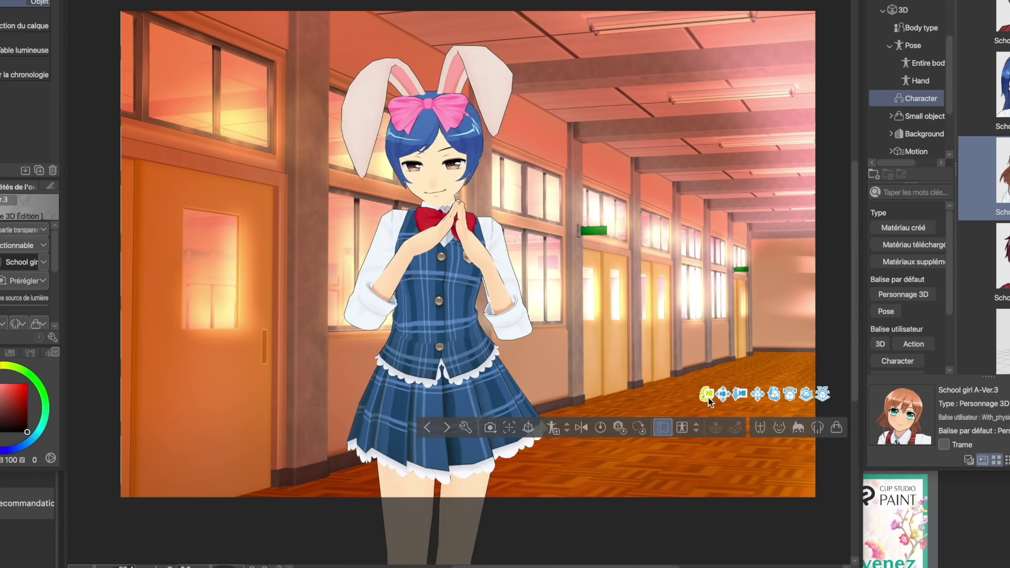
pyautogui.moveTo(753, 399); pyautogui.dragTo(705, 410)
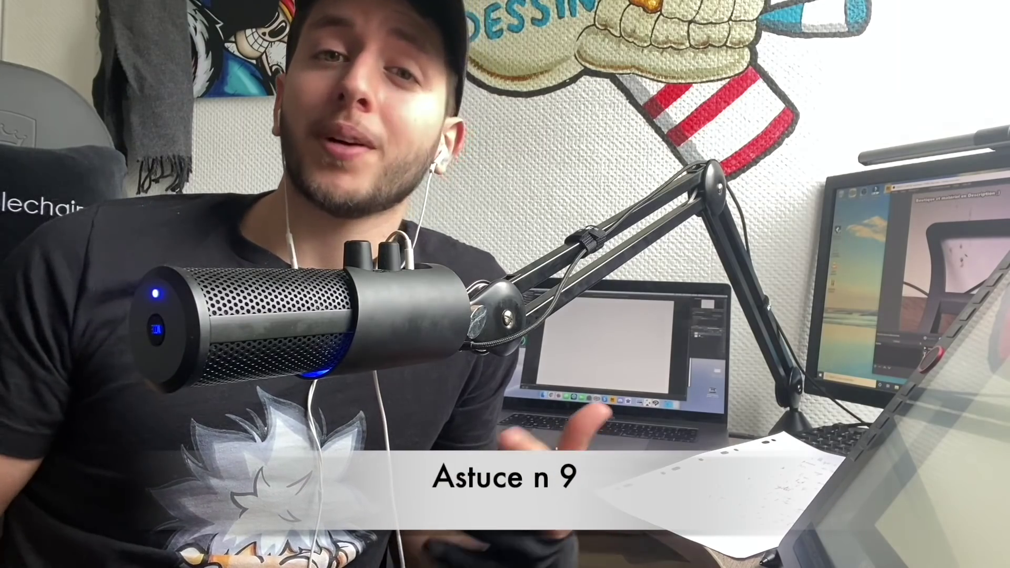